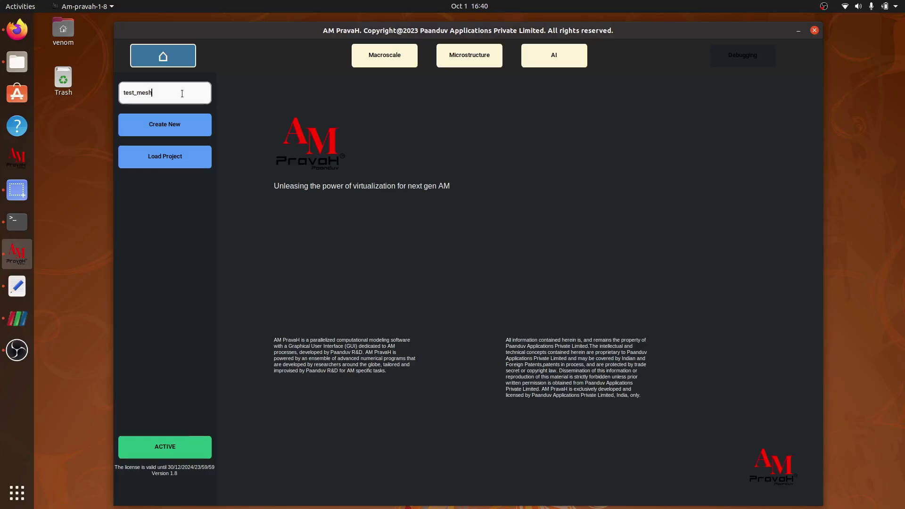
- Enter test_simulation_settings as the new project name
{"action": "key", "text": "BackSpace"}
{"action": "key", "text": "BackSpace"}
{"action": "key", "text": "BackSpace"}
{"action": "key", "text": "BackSpace"}
{"action": "type", "text": "simult"}
{"action": "key", "text": "BackSpace"}
{"action": "type", "text": "ation_settings"}
- Create the project in the Documents folder and open its Macroscale module
{"action": "left_click", "coordinate": [188, 125]}
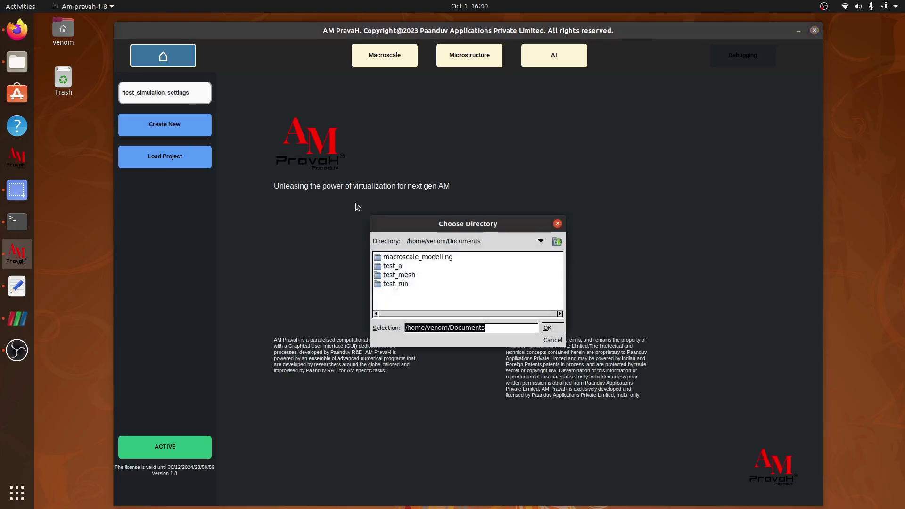
{"action": "left_click", "coordinate": [548, 328]}
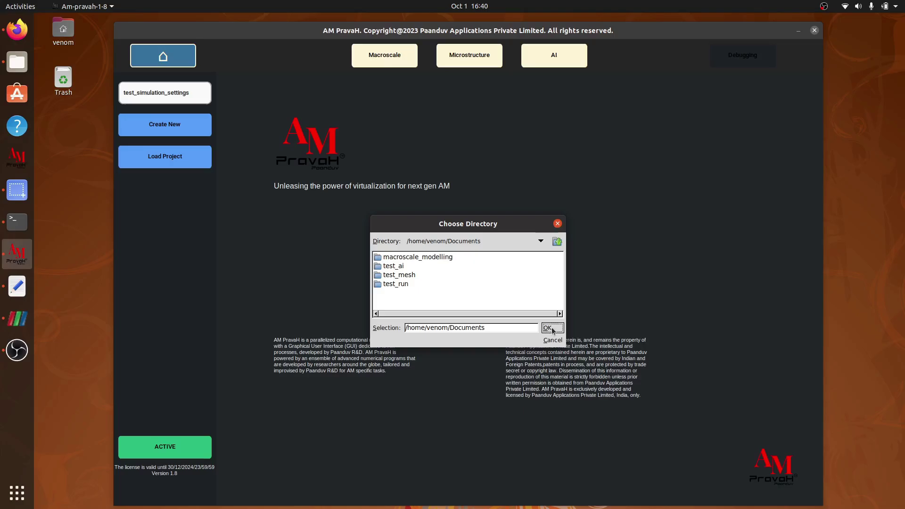
{"action": "left_click", "coordinate": [393, 60]}
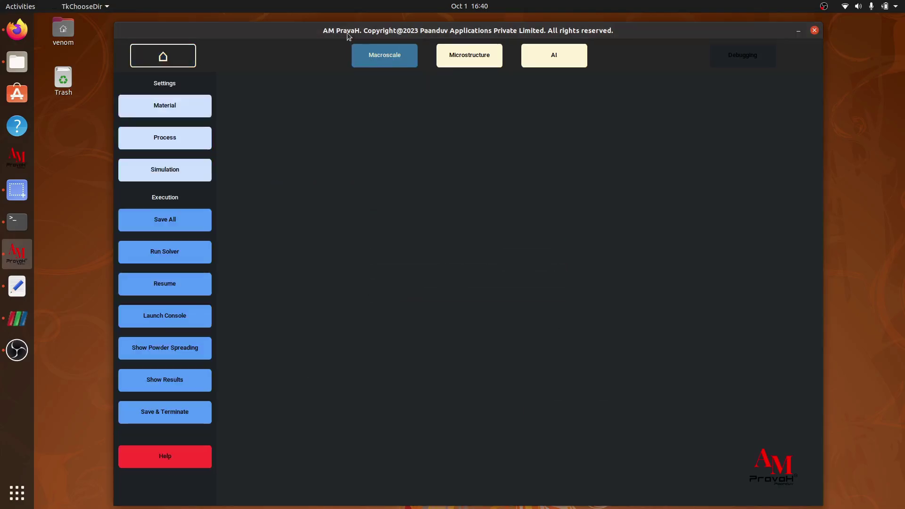
{"action": "left_click_drag", "start_coordinate": [345, 30], "coordinate": [337, 22]}
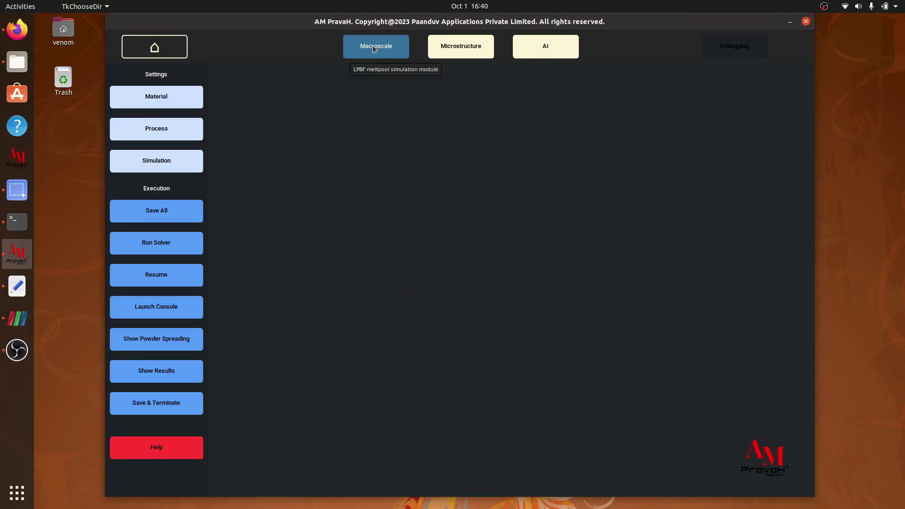
- Open the simulation settings and raise Accuracy from 25 to 30
{"action": "left_click", "coordinate": [156, 164]}
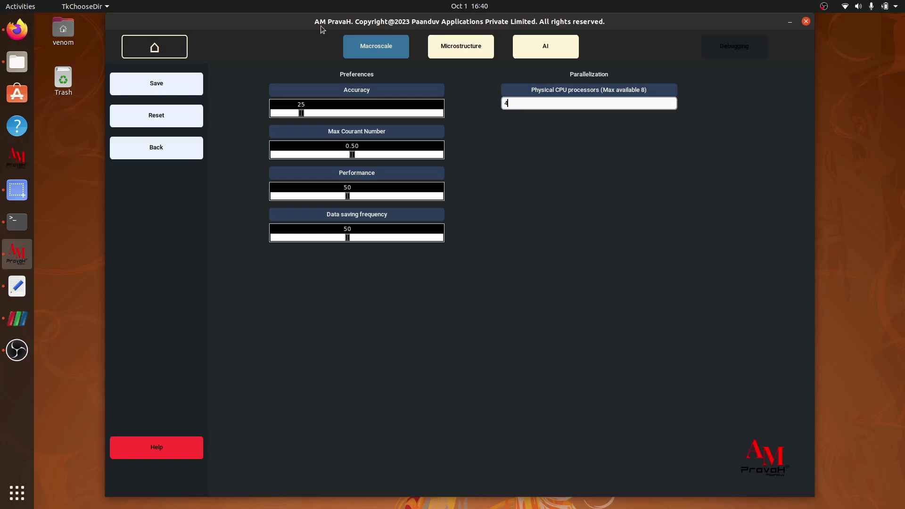
{"action": "mouse_move", "coordinate": [321, 27]}
{"action": "left_mouse_down"}
{"action": "mouse_move", "coordinate": [321, 40]}
{"action": "mouse_move", "coordinate": [317, 24]}
{"action": "left_mouse_up"}
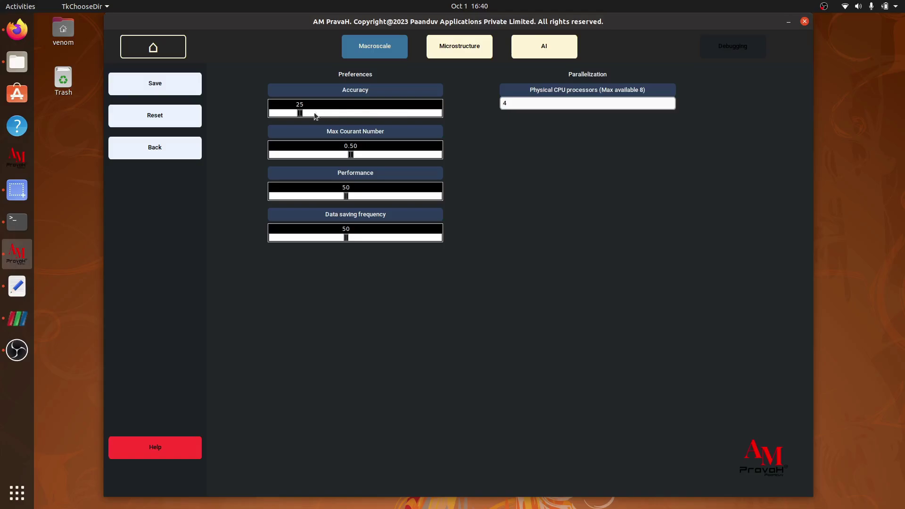
{"action": "left_click_drag", "start_coordinate": [301, 114], "coordinate": [311, 115]}
- Check the reported mesh size in the terminal, then raise Accuracy to about 54
{"action": "left_click", "coordinate": [18, 222]}
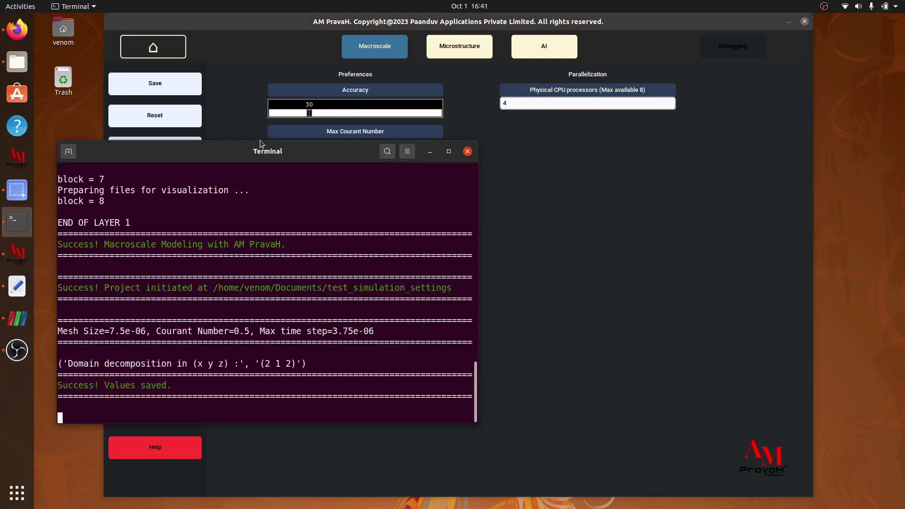
{"action": "left_click_drag", "start_coordinate": [262, 155], "coordinate": [250, 134]}
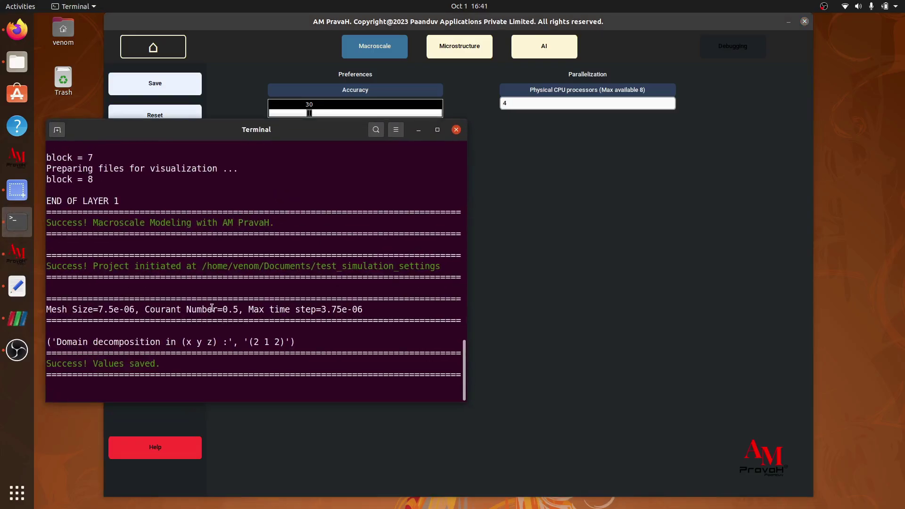
{"action": "left_click_drag", "start_coordinate": [51, 310], "coordinate": [135, 309]}
{"action": "left_click", "coordinate": [135, 309]}
{"action": "left_click", "coordinate": [293, 52]}
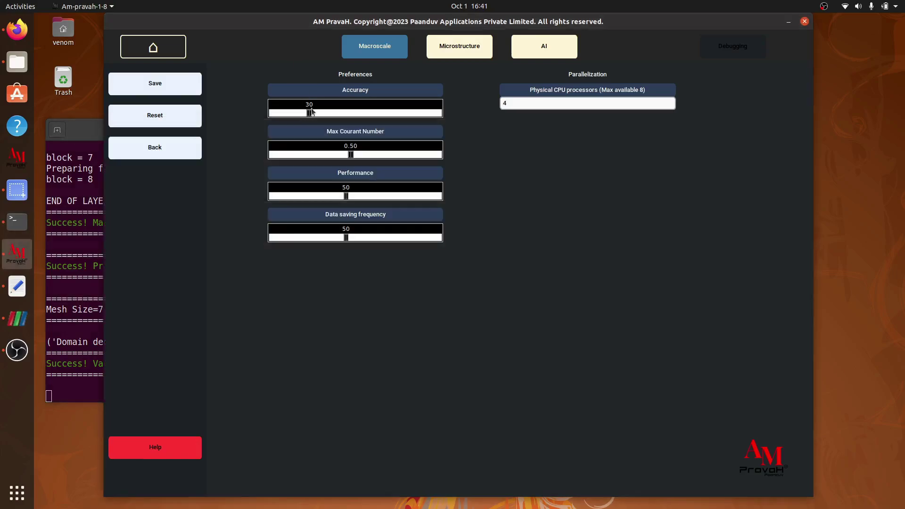
{"action": "left_click_drag", "start_coordinate": [311, 112], "coordinate": [365, 116]}
- Save Accuracy 60 and confirm the halved 3.75e-06 mesh size in the terminal
{"action": "left_click", "coordinate": [366, 115]}
{"action": "left_click", "coordinate": [197, 87]}
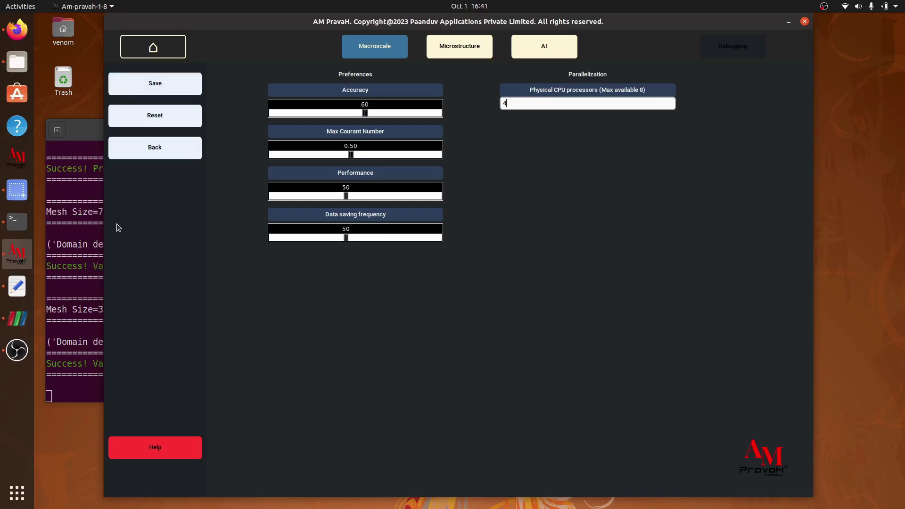
{"action": "left_click", "coordinate": [88, 250]}
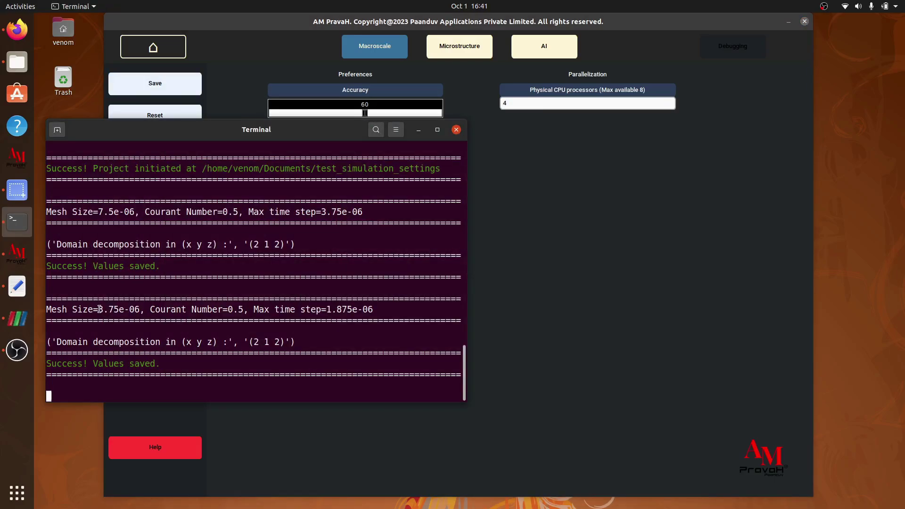
{"action": "left_click_drag", "start_coordinate": [98, 309], "coordinate": [140, 309]}
- Raise Max Courant Number from 0.50 to 0.67
{"action": "left_click", "coordinate": [139, 308]}
{"action": "left_click", "coordinate": [507, 177]}
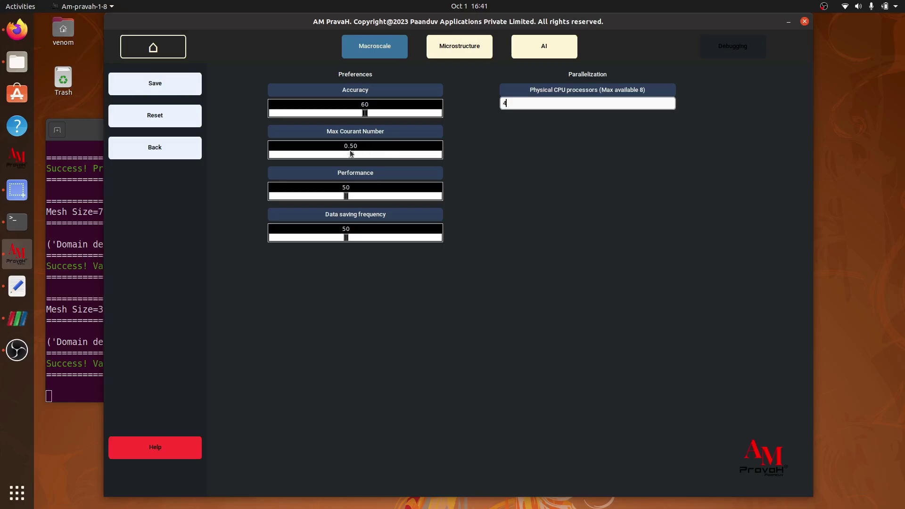
{"action": "left_click_drag", "start_coordinate": [356, 157], "coordinate": [385, 158]}
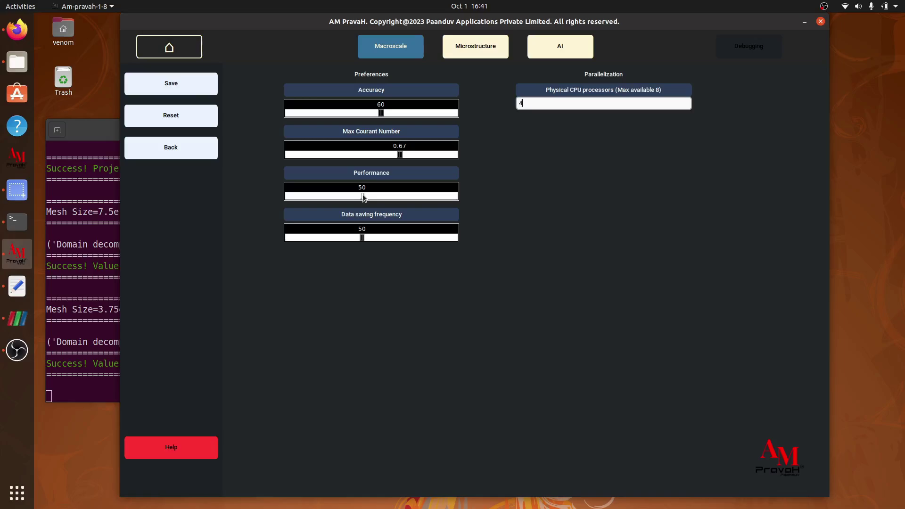
- Raise Performance from 50 to 60 and check the 4.5e-06 mesh size in the terminal
{"action": "left_click_drag", "start_coordinate": [364, 199], "coordinate": [407, 197]}
{"action": "left_click", "coordinate": [106, 294]}
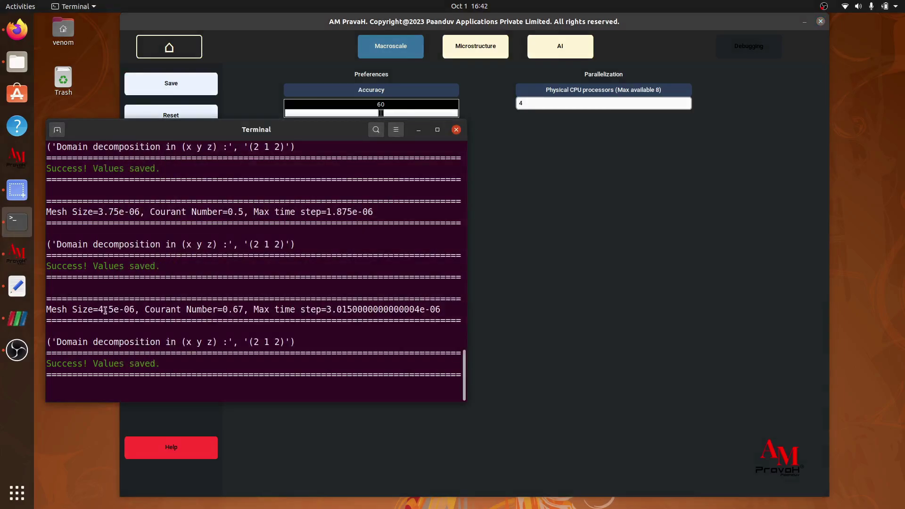
{"action": "left_click_drag", "start_coordinate": [103, 310], "coordinate": [140, 310]}
{"action": "left_click", "coordinate": [569, 227]}
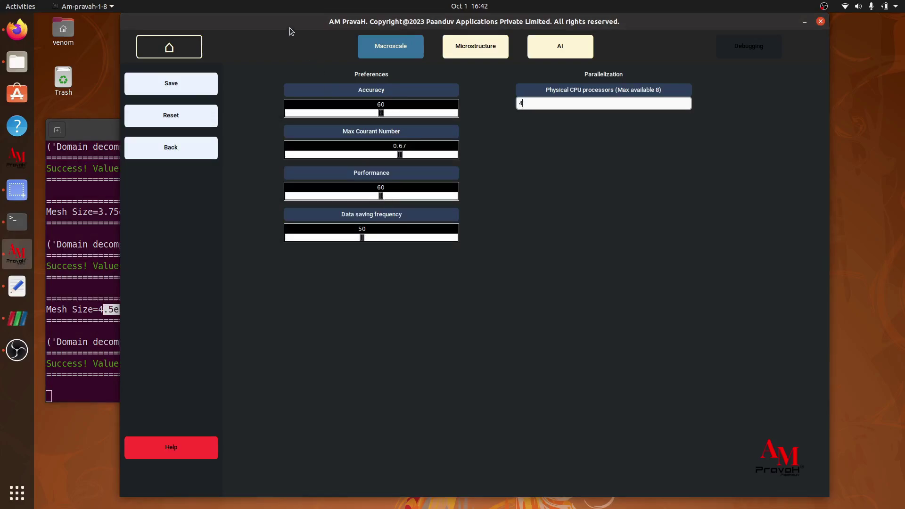
{"action": "left_click_drag", "start_coordinate": [289, 27], "coordinate": [307, 27]}
- Change Physical CPU processors from 4 to 6, save, and confirm domain decomposition 3 1 2
{"action": "key", "text": "BackSpace"}
{"action": "type", "text": "6"}
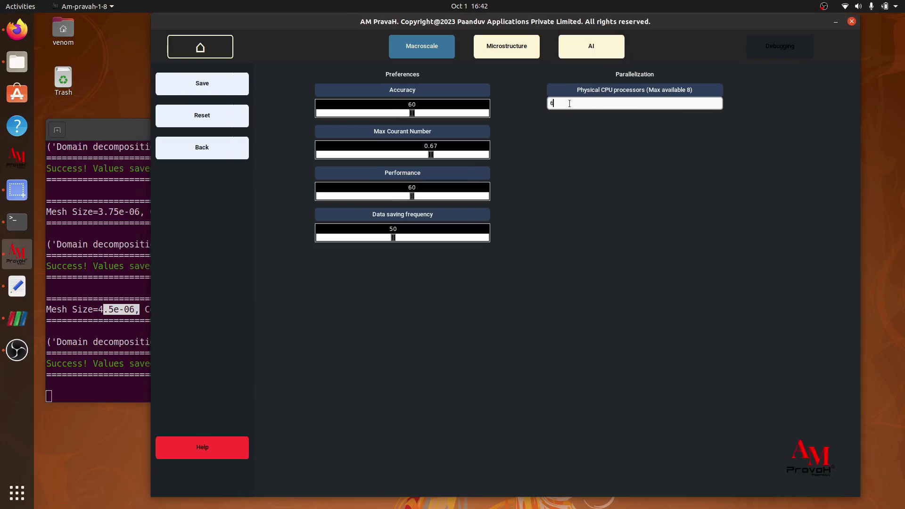
{"action": "left_click", "coordinate": [230, 83]}
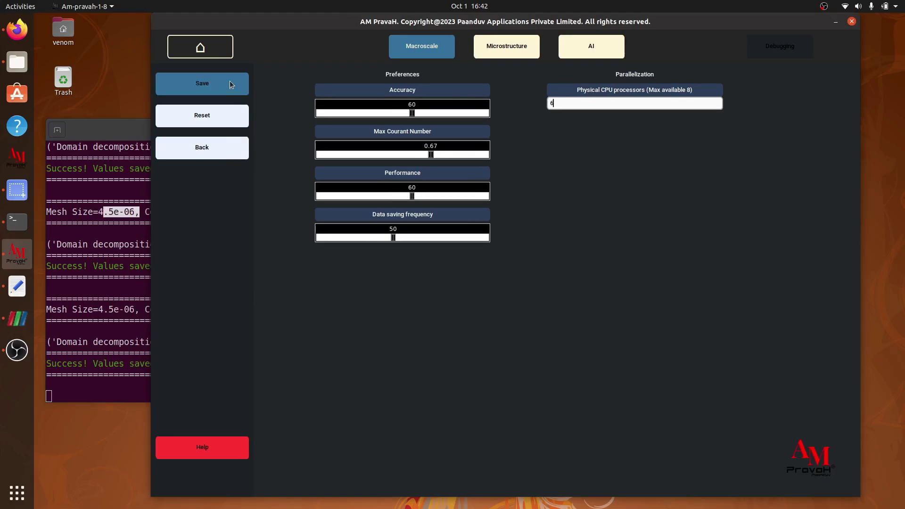
{"action": "left_click", "coordinate": [123, 258]}
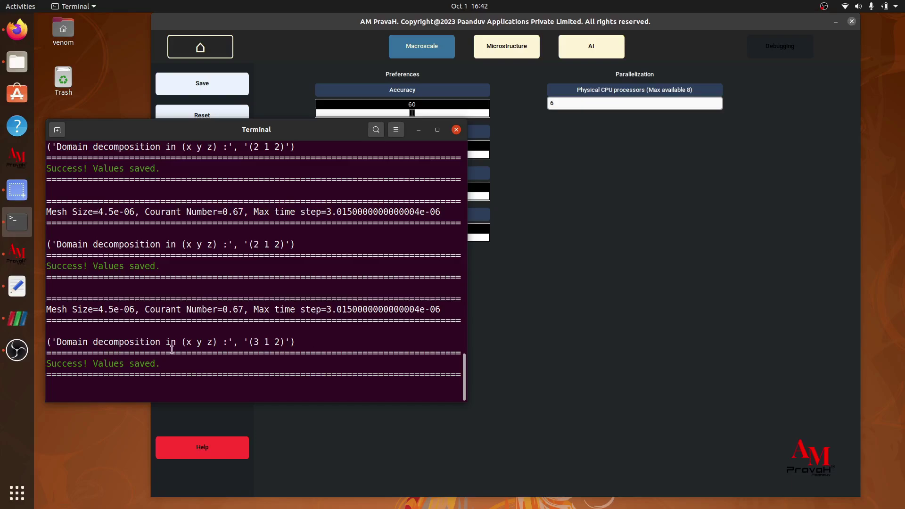
{"action": "left_click_drag", "start_coordinate": [49, 342], "coordinate": [299, 339]}
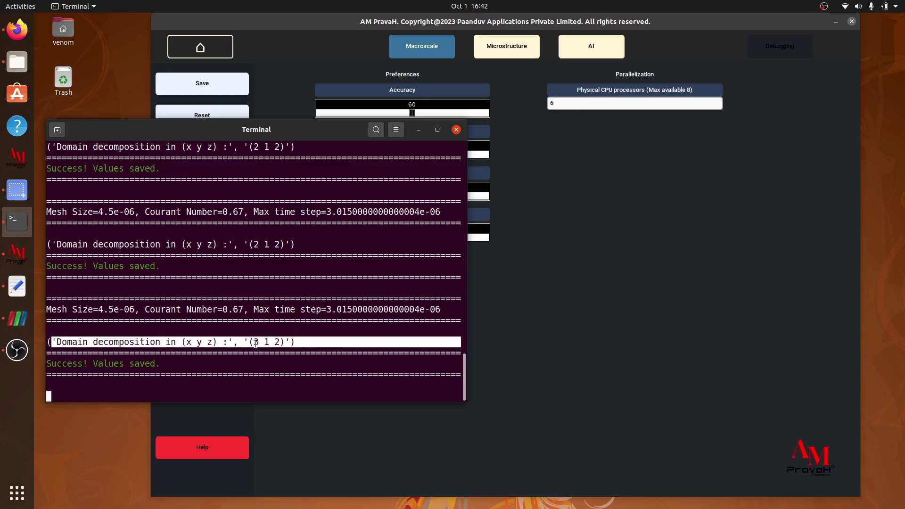
{"action": "left_click", "coordinate": [256, 343]}
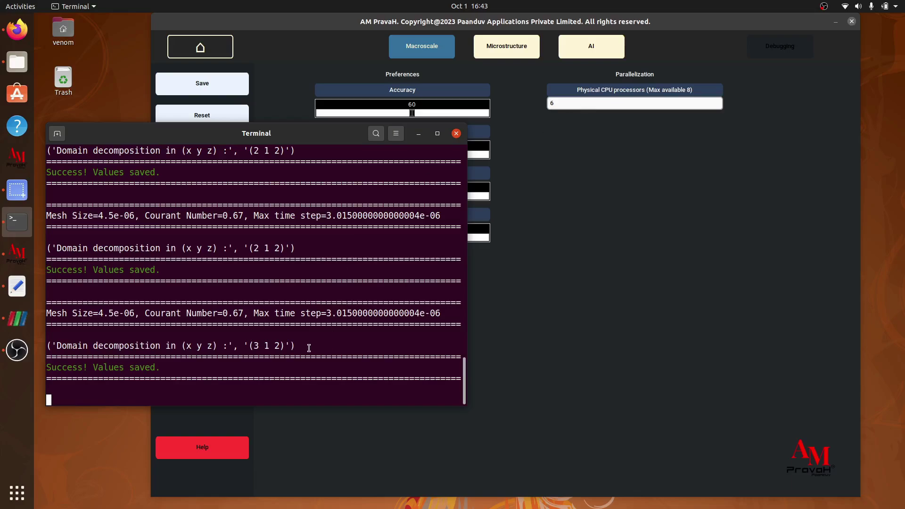
- Lower Accuracy to 30, Performance to 51 and Max Courant Number to 0.50, save, and go back
{"action": "left_click", "coordinate": [556, 301]}
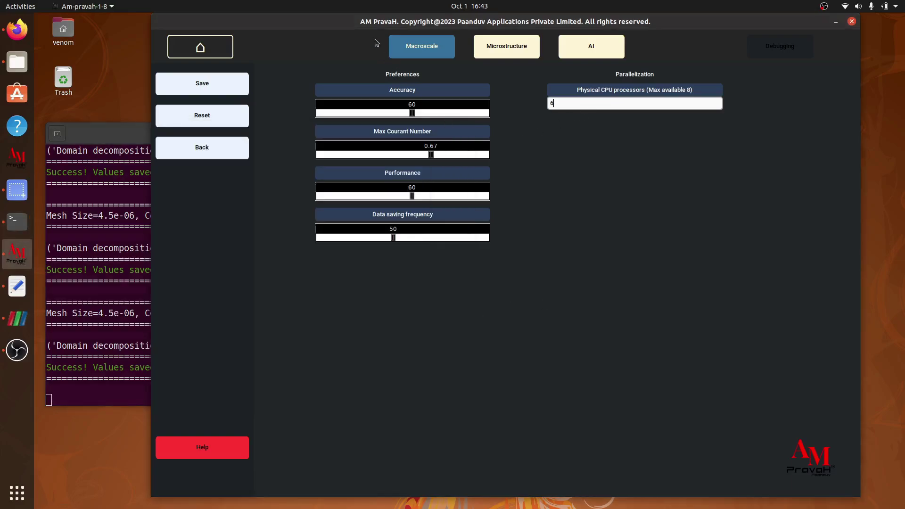
{"action": "left_click_drag", "start_coordinate": [365, 24], "coordinate": [383, 24]}
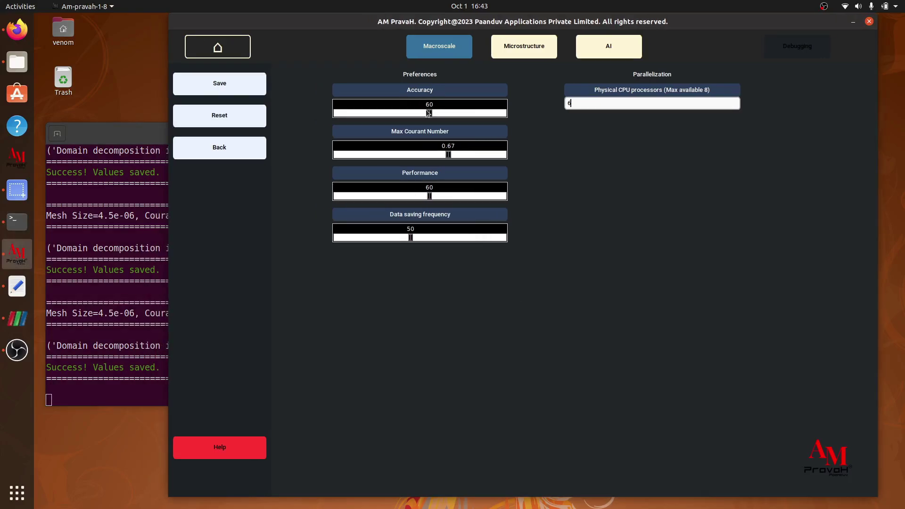
{"action": "left_click_drag", "start_coordinate": [347, 19], "coordinate": [330, 19]}
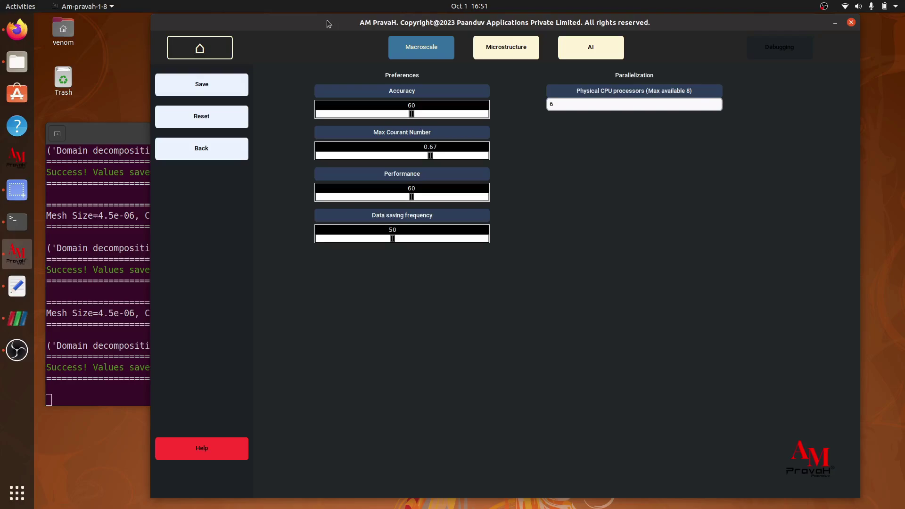
{"action": "left_click_drag", "start_coordinate": [411, 114], "coordinate": [356, 114]}
{"action": "left_click_drag", "start_coordinate": [409, 197], "coordinate": [394, 198]}
{"action": "left_click_drag", "start_coordinate": [431, 156], "coordinate": [397, 156]}
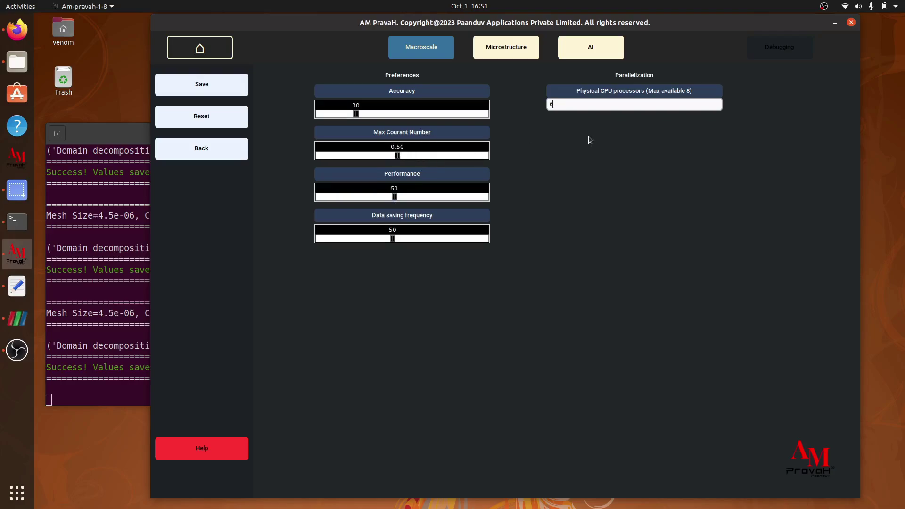
{"action": "left_click", "coordinate": [235, 88]}
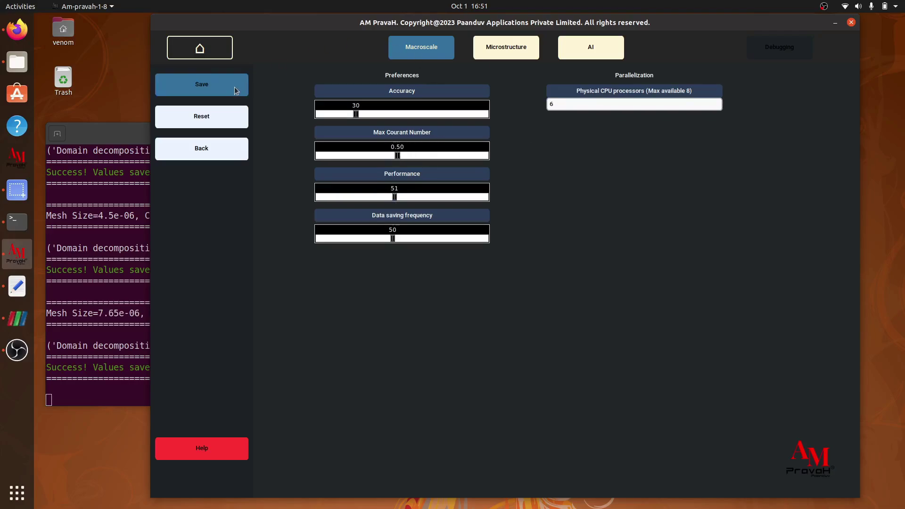
{"action": "left_click", "coordinate": [235, 151]}
- Save all settings, start the solver, and check the layer 1 preprocessing output in the terminal
{"action": "left_click", "coordinate": [227, 216]}
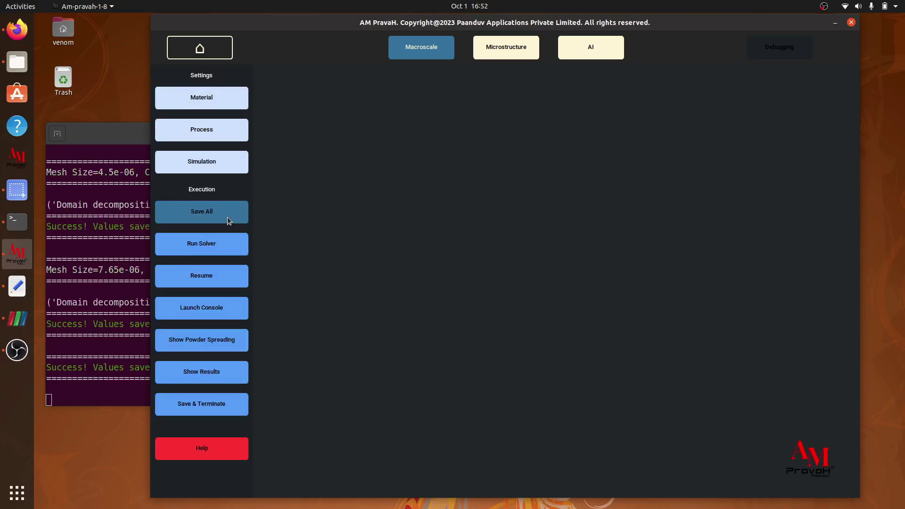
{"action": "left_click_drag", "start_coordinate": [279, 30], "coordinate": [310, 30]}
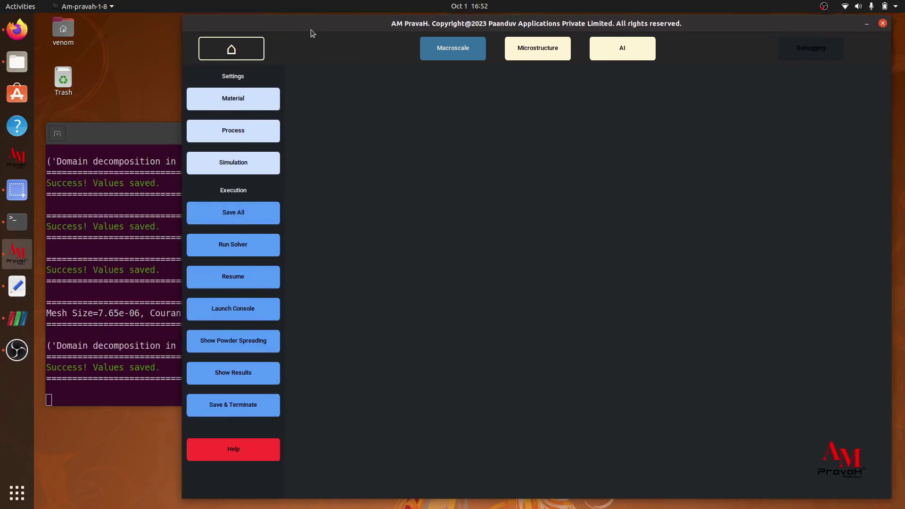
{"action": "left_click", "coordinate": [259, 252]}
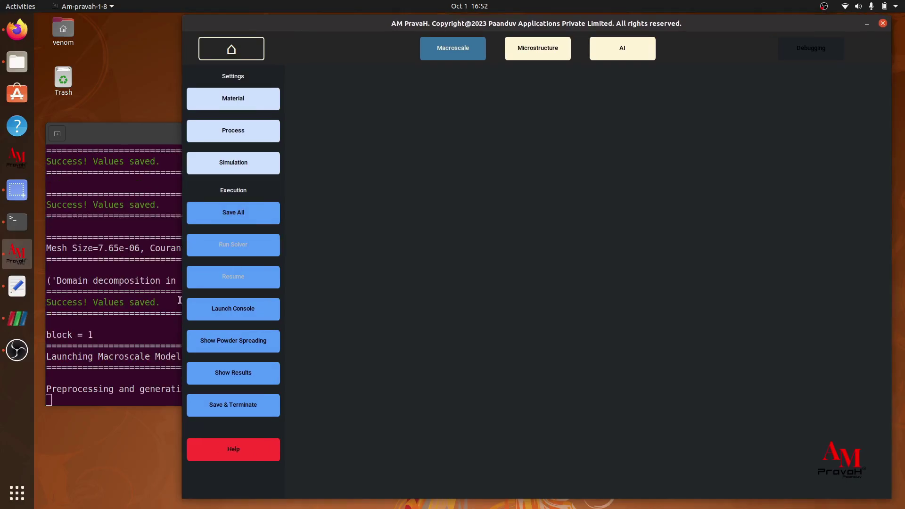
{"action": "left_click", "coordinate": [146, 330]}
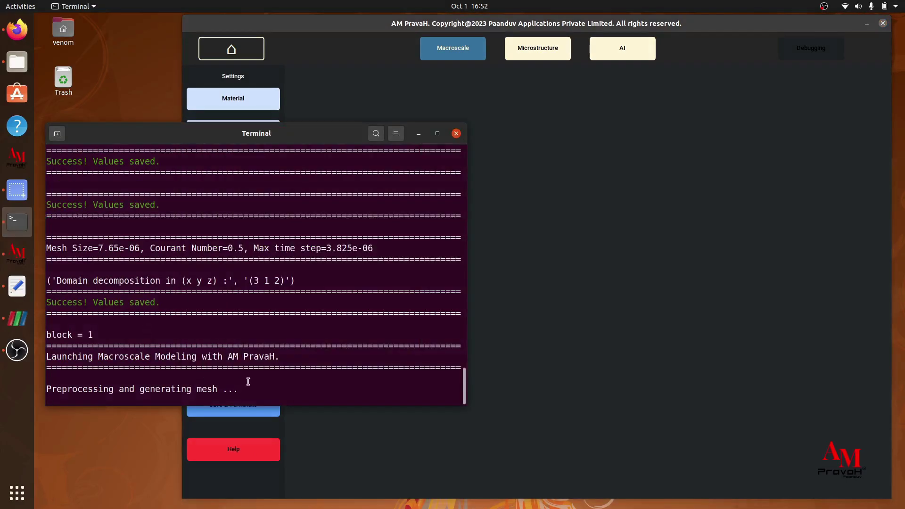
{"action": "left_click_drag", "start_coordinate": [250, 386], "coordinate": [55, 392]}
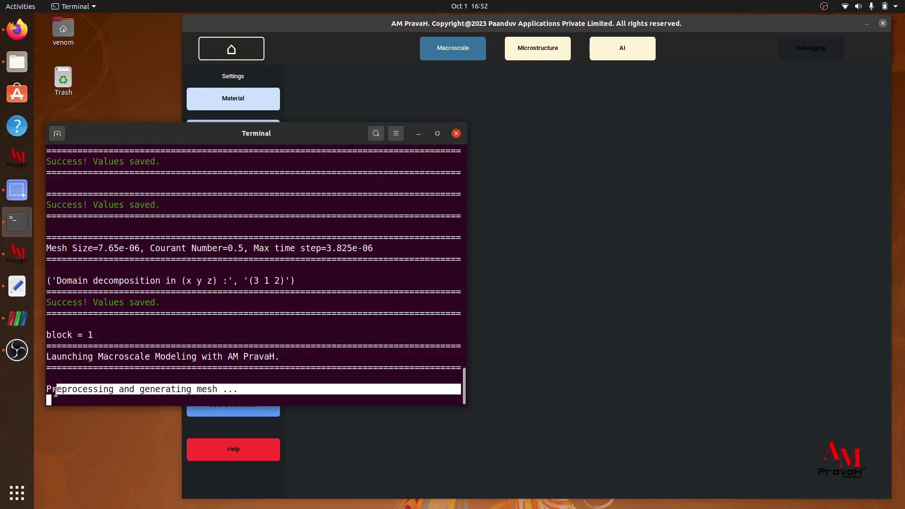
{"action": "left_click", "coordinate": [153, 380]}
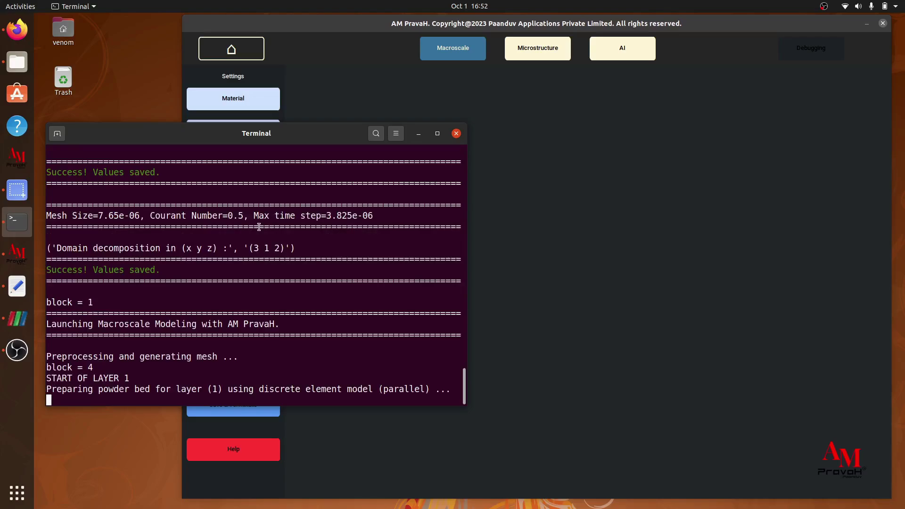
{"action": "left_click_drag", "start_coordinate": [243, 142], "coordinate": [238, 138]}
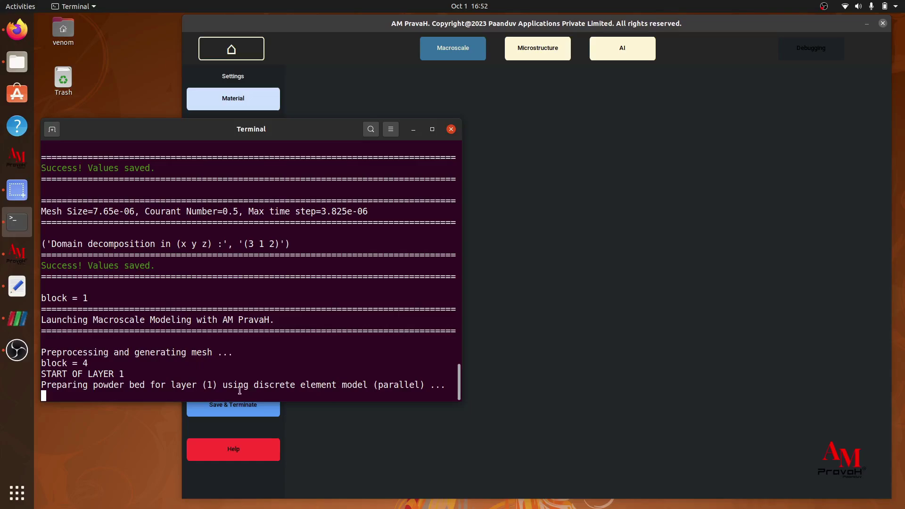
- Open the macroscale.foam results in ParaView with Show Results
{"action": "left_click", "coordinate": [542, 345]}
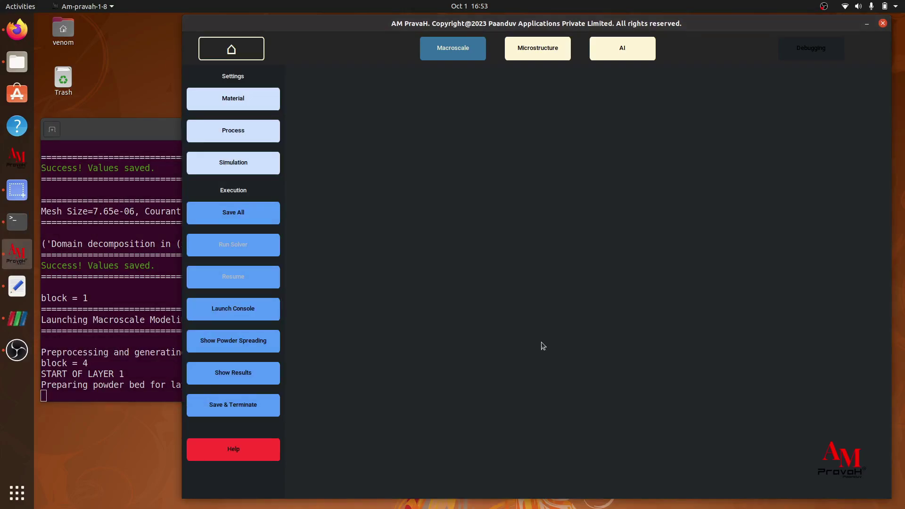
{"action": "left_click", "coordinate": [271, 370]}
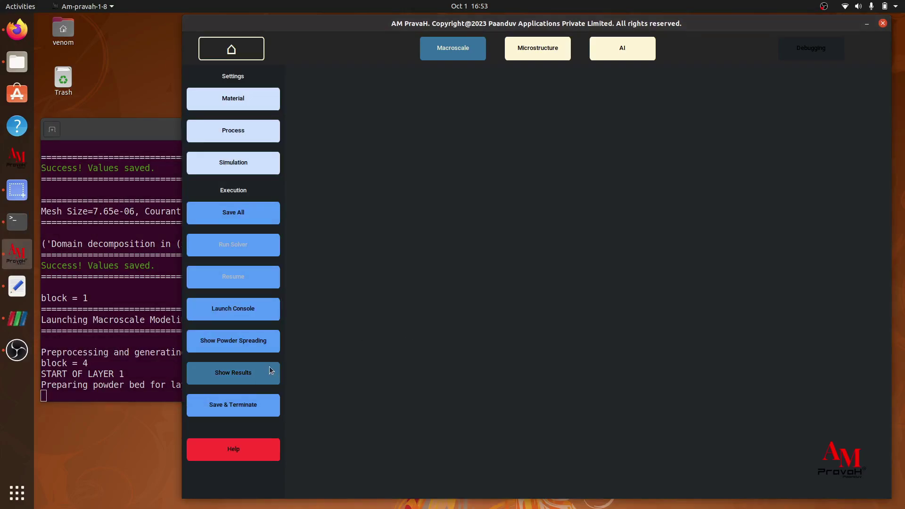
{"action": "left_click", "coordinate": [271, 370]}
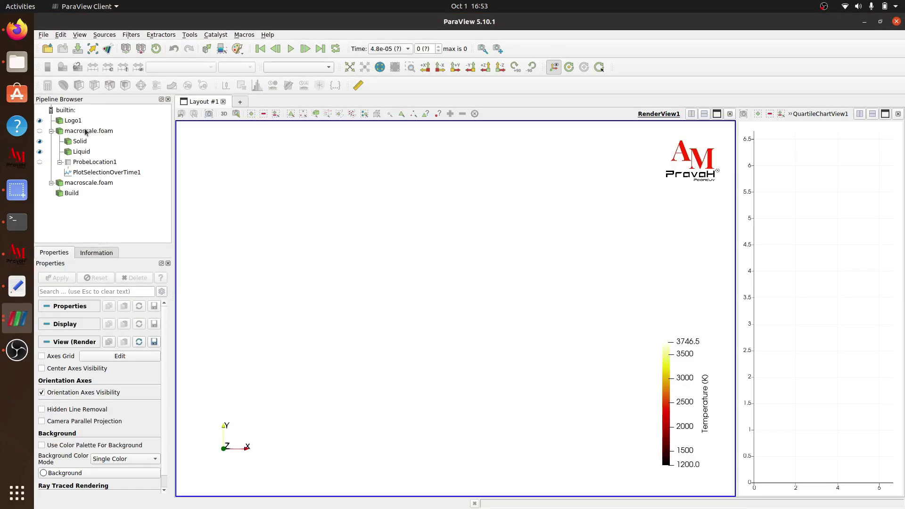
- Turn off Skip Zero Time for macroscale.foam, apply, and orbit the powder bed into view
{"action": "left_click", "coordinate": [87, 131]}
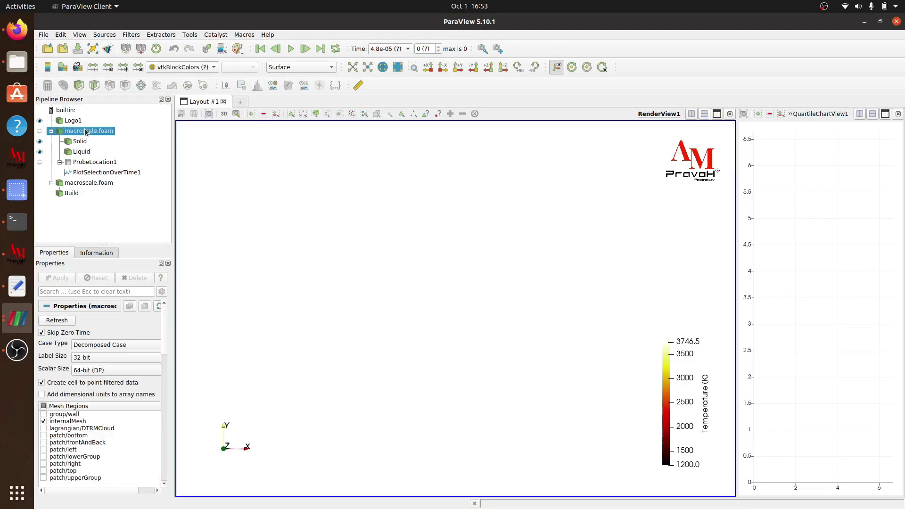
{"action": "left_click", "coordinate": [55, 334]}
{"action": "left_click", "coordinate": [66, 279]}
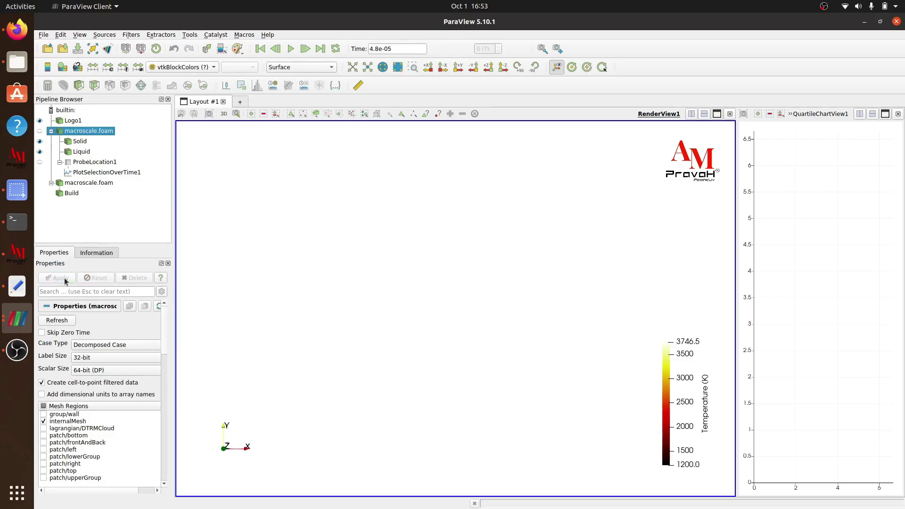
{"action": "left_click_drag", "start_coordinate": [428, 349], "coordinate": [473, 280]}
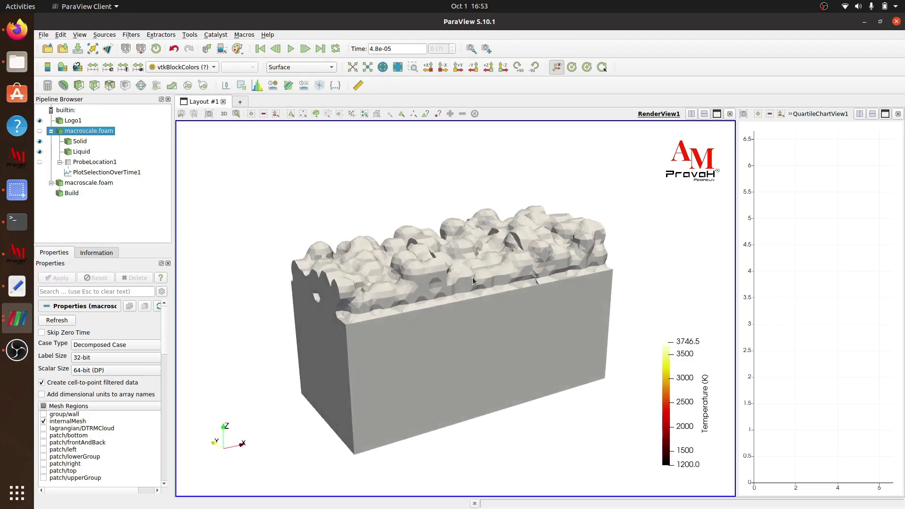
{"action": "left_click_drag", "start_coordinate": [476, 321], "coordinate": [423, 358]}
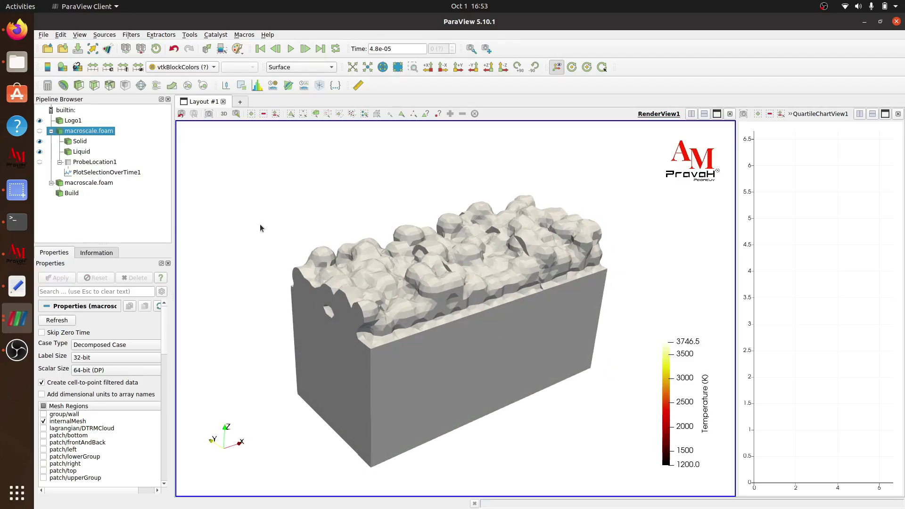
- Show the macroscale.foam block and hide the Solid and Liquid parts
{"action": "left_click", "coordinate": [40, 132]}
{"action": "left_click", "coordinate": [40, 142]}
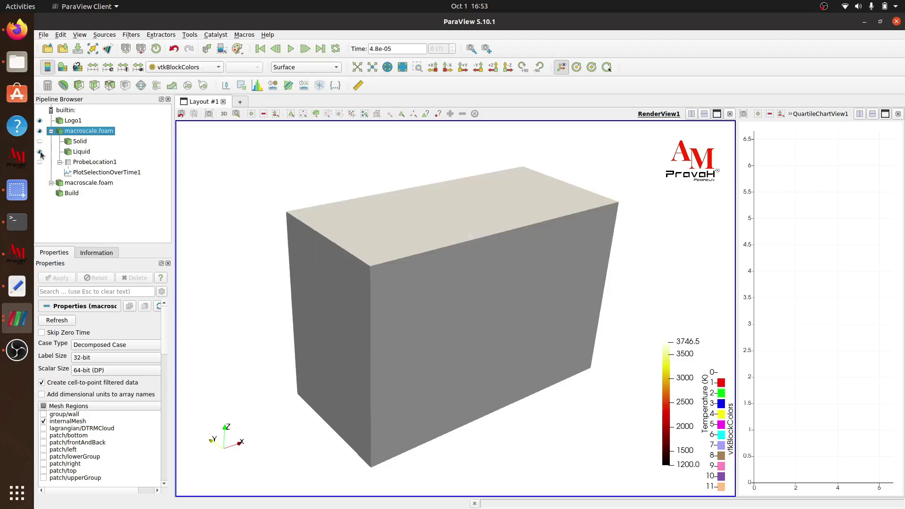
{"action": "left_click", "coordinate": [40, 152]}
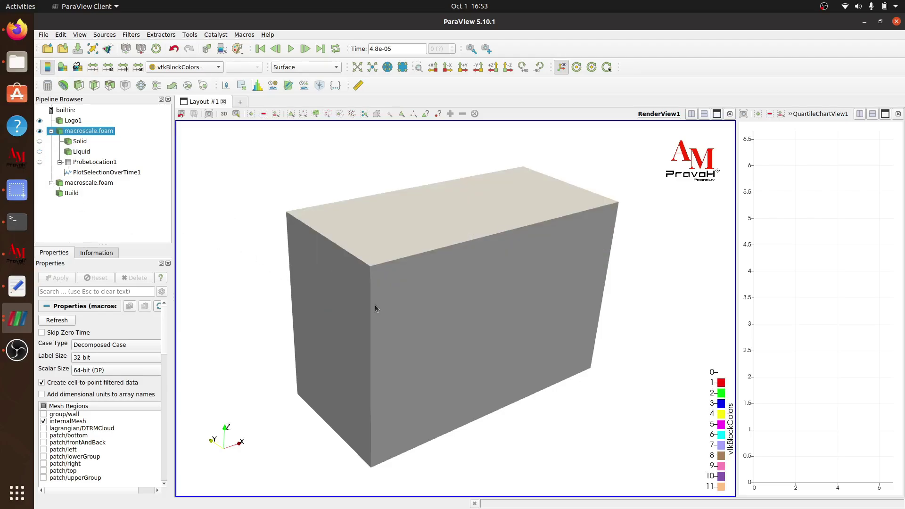
{"action": "mouse_move", "coordinate": [375, 305]}
{"action": "left_mouse_down"}
{"action": "mouse_move", "coordinate": [501, 339]}
{"action": "mouse_move", "coordinate": [372, 302]}
{"action": "left_mouse_up"}
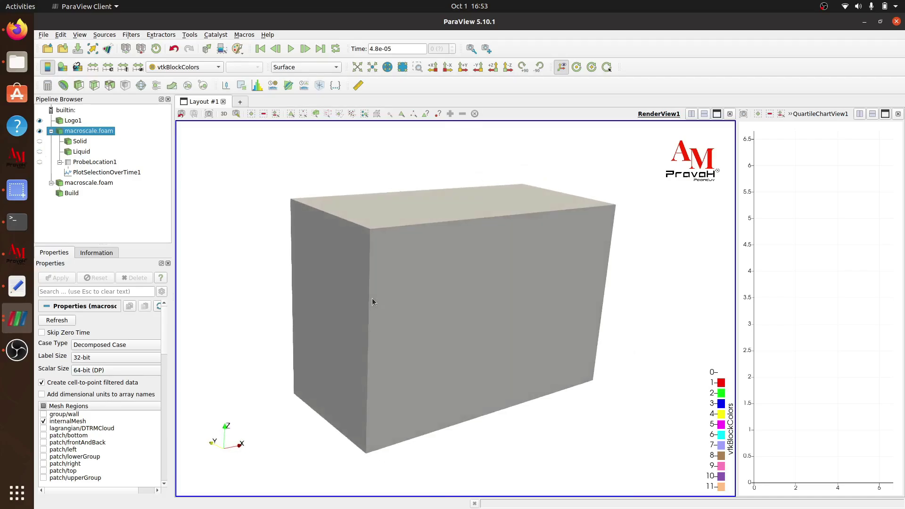
- Switch the block's representation to Surface With Edges
{"action": "left_click", "coordinate": [302, 69]}
{"action": "left_click", "coordinate": [309, 85]}
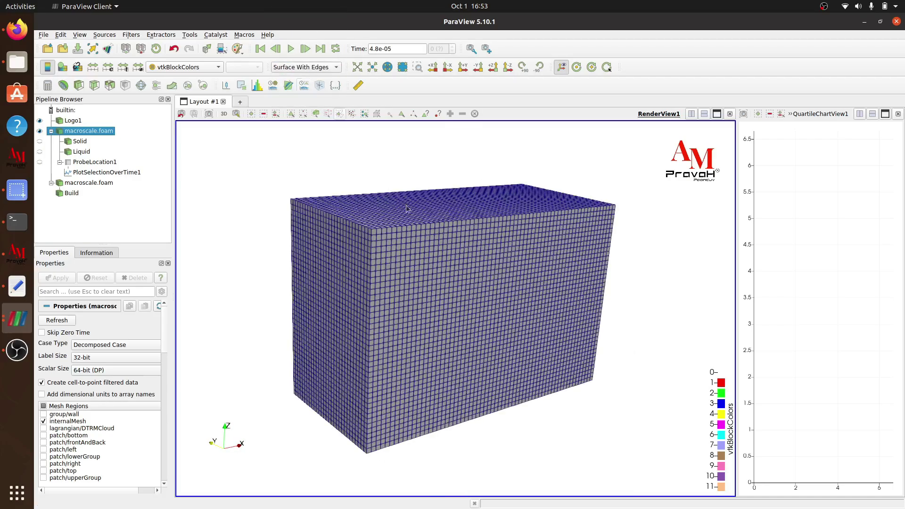
{"action": "left_click_drag", "start_coordinate": [451, 295], "coordinate": [468, 304]}
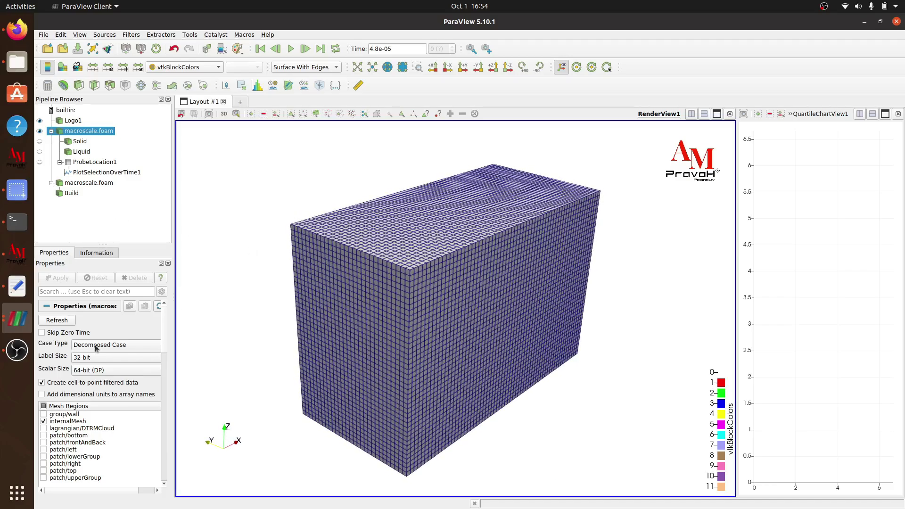
- Set the mesh block's opacity to 0.52 and orbit to inspect the internal partition walls
{"action": "scroll", "coordinate": [90, 419], "scroll_direction": "down", "scroll_amount": 12}
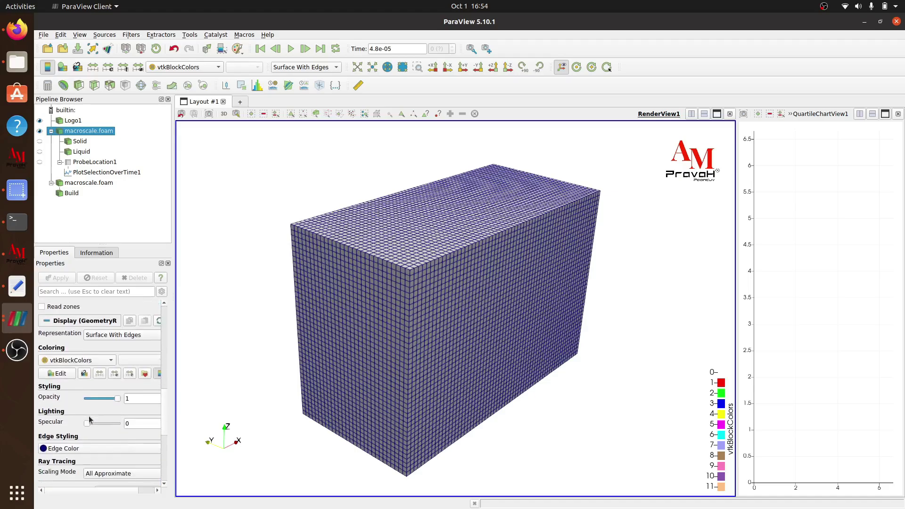
{"action": "scroll", "coordinate": [89, 419], "scroll_direction": "down", "scroll_amount": 1}
{"action": "left_click_drag", "start_coordinate": [117, 374], "coordinate": [101, 375]}
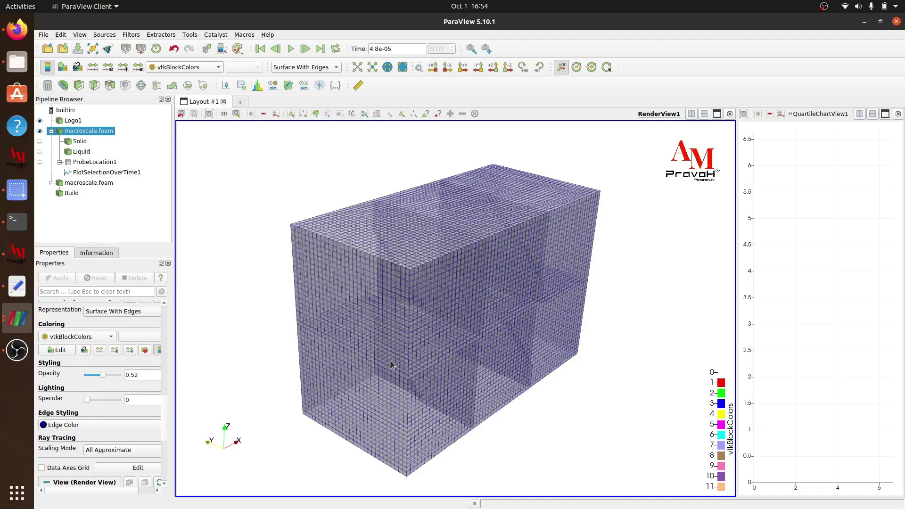
{"action": "left_click_drag", "start_coordinate": [391, 361], "coordinate": [467, 272]}
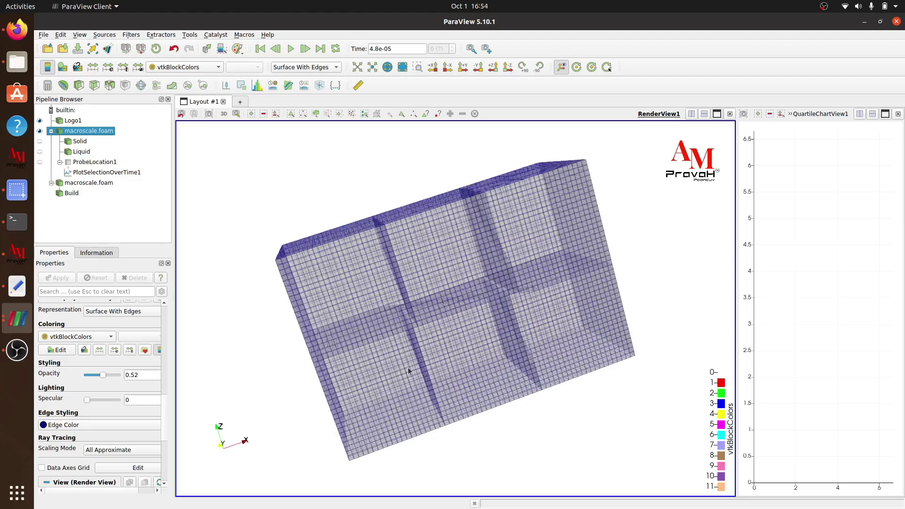
{"action": "left_click_drag", "start_coordinate": [408, 367], "coordinate": [443, 381]}
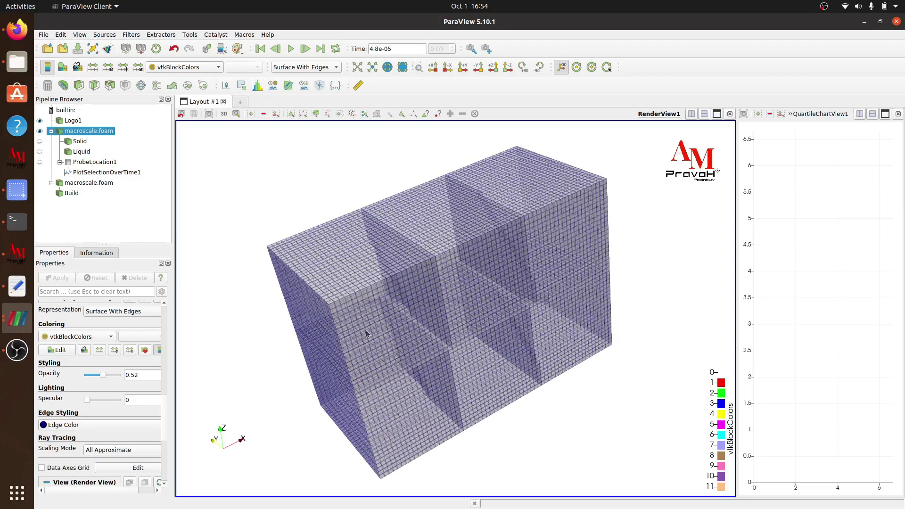
- Show the Solid and temperature-coloured Liquid parts, hide macroscale.foam, and view from the side at a slight angle
{"action": "left_click", "coordinate": [40, 142]}
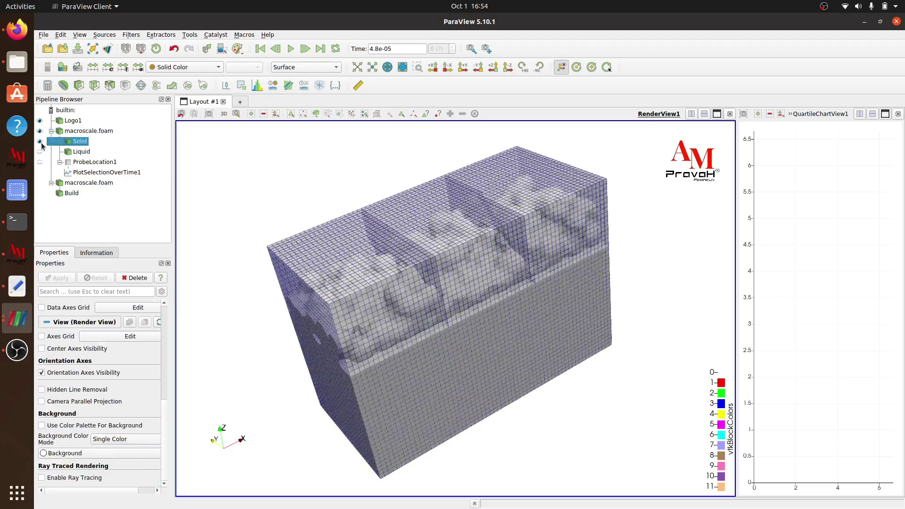
{"action": "left_click", "coordinate": [40, 131]}
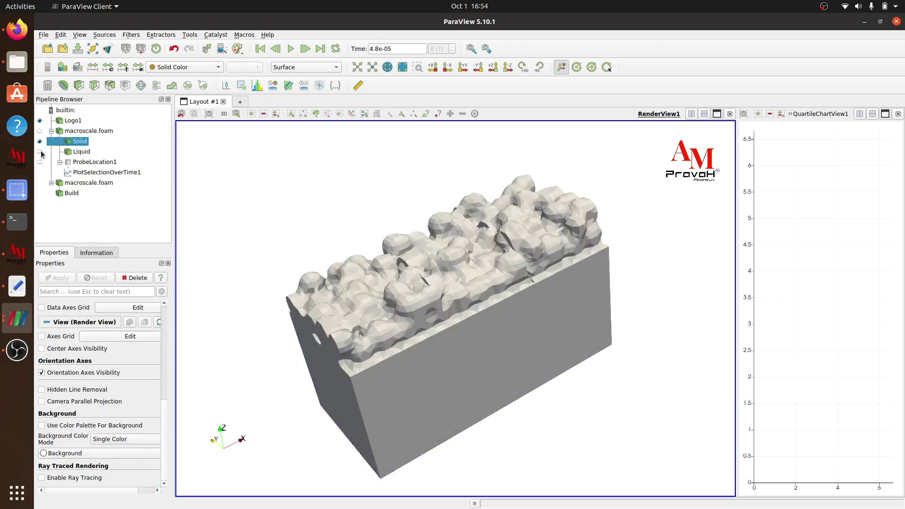
{"action": "left_click", "coordinate": [40, 151]}
{"action": "mouse_move", "coordinate": [439, 374]}
{"action": "left_mouse_down"}
{"action": "mouse_move", "coordinate": [453, 384]}
{"action": "mouse_move", "coordinate": [431, 364]}
{"action": "mouse_move", "coordinate": [440, 373]}
{"action": "left_mouse_up"}
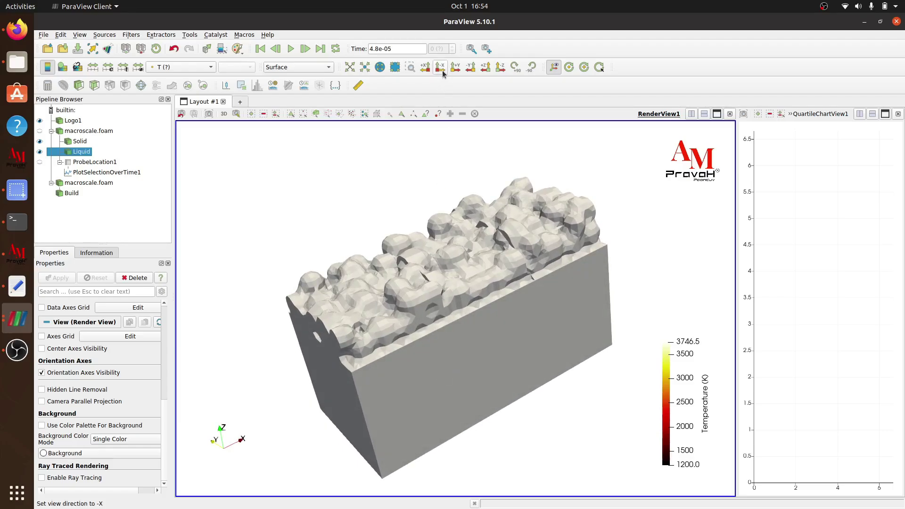
{"action": "left_click", "coordinate": [455, 67]}
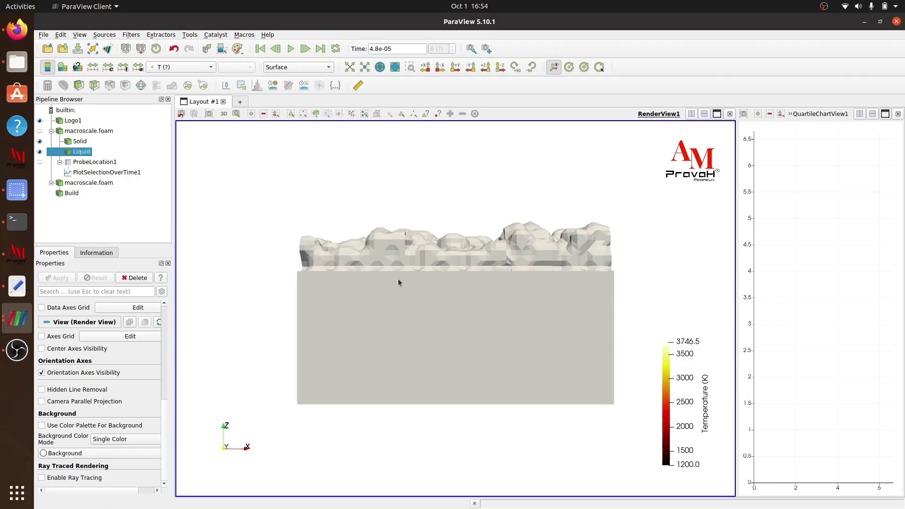
{"action": "left_click_drag", "start_coordinate": [400, 279], "coordinate": [415, 290]}
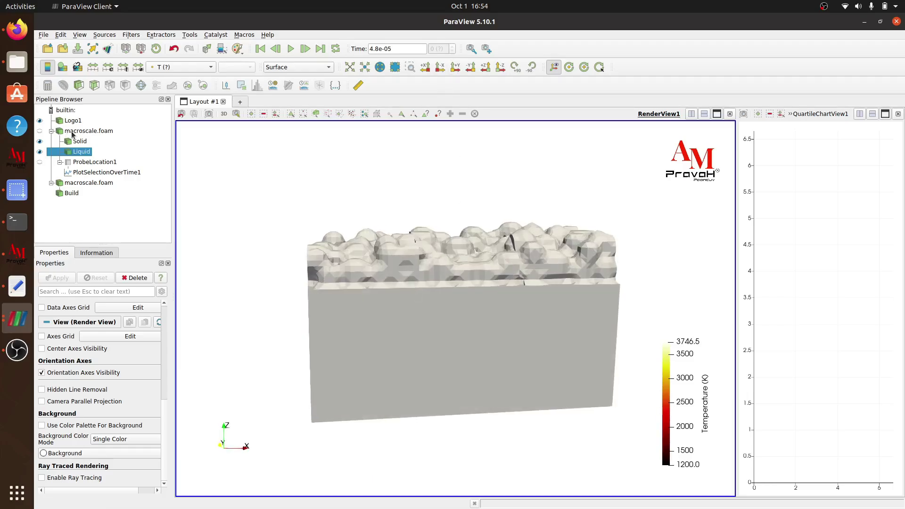
- Reload the macroscale.foam result files and minimize ParaView
{"action": "left_click", "coordinate": [73, 132]}
{"action": "right_click", "coordinate": [73, 133]}
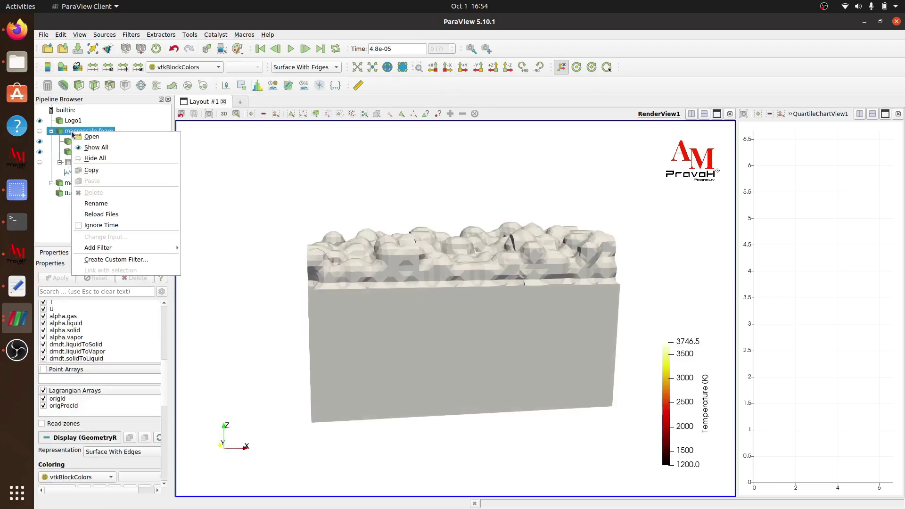
{"action": "left_click", "coordinate": [125, 216]}
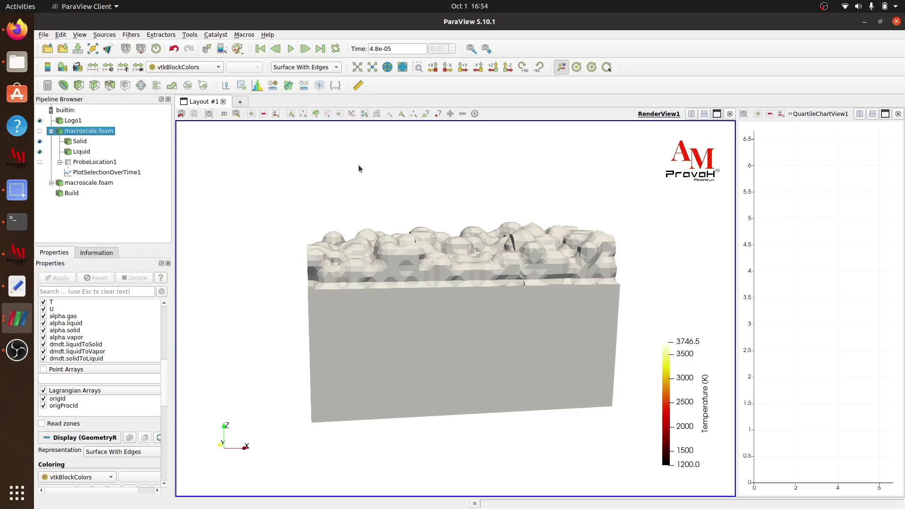
{"action": "left_click", "coordinate": [870, 23]}
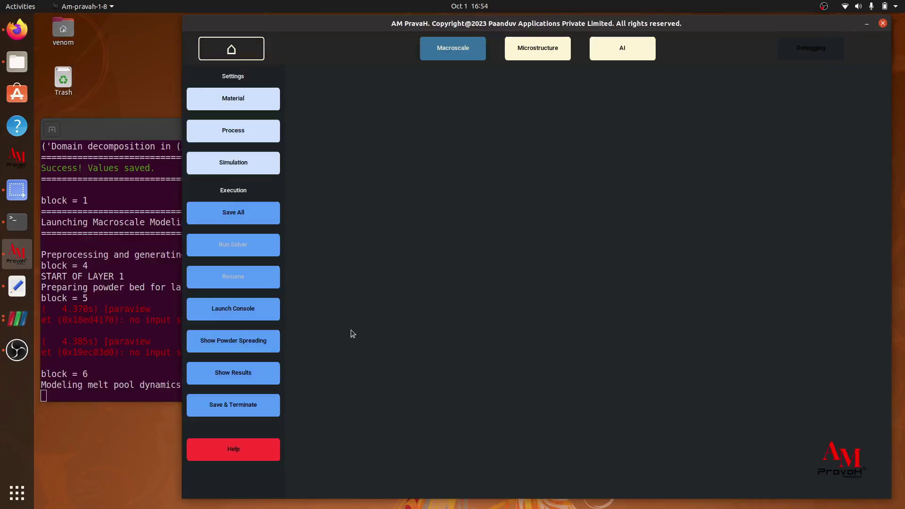
- Save and terminate the running simulation, then save Accuracy 10 and 4 physical CPU processors
{"action": "left_click", "coordinate": [243, 408]}
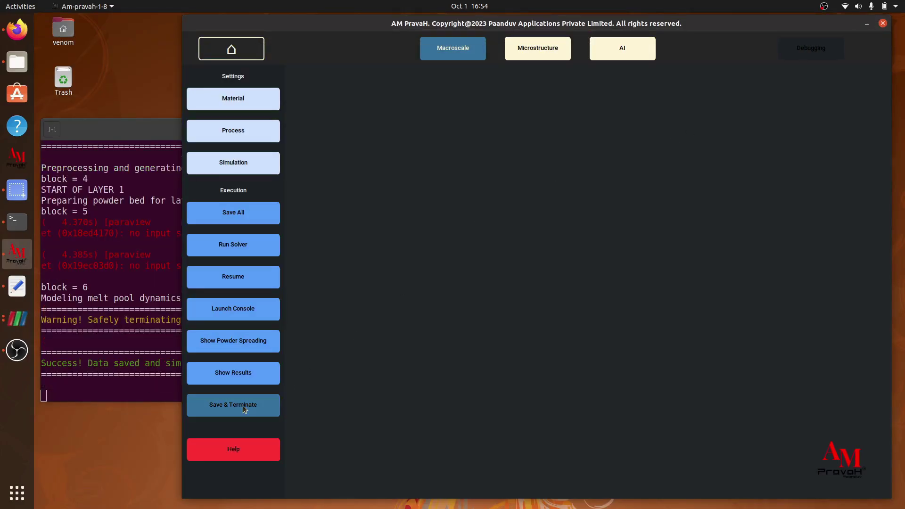
{"action": "left_click", "coordinate": [249, 162]}
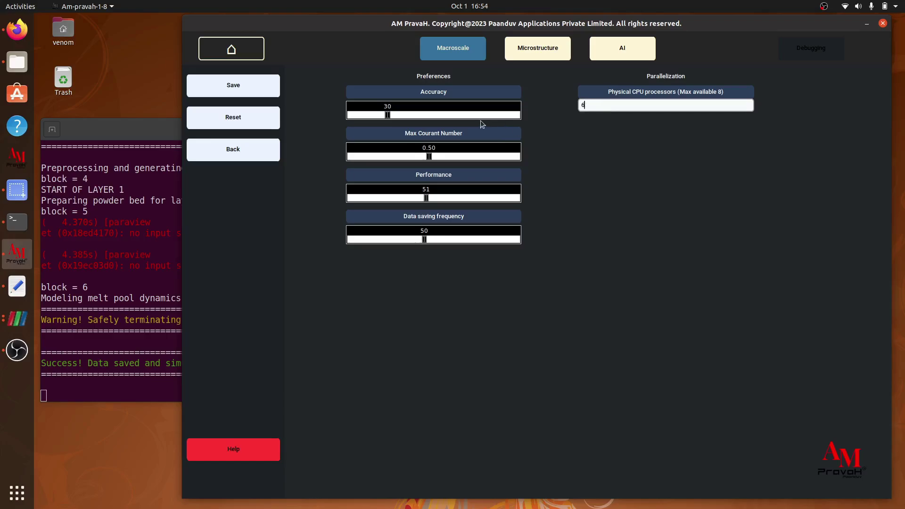
{"action": "left_click_drag", "start_coordinate": [389, 118], "coordinate": [343, 119]}
{"action": "left_click", "coordinate": [588, 107]}
{"action": "key", "text": "BackSpace"}
{"action": "type", "text": "4"}
{"action": "left_click", "coordinate": [257, 91]}
- Save all settings, run the solver (2.295e-05 mesh, 2 1 2 decomposition), and open results in ParaView
{"action": "left_click", "coordinate": [258, 149]}
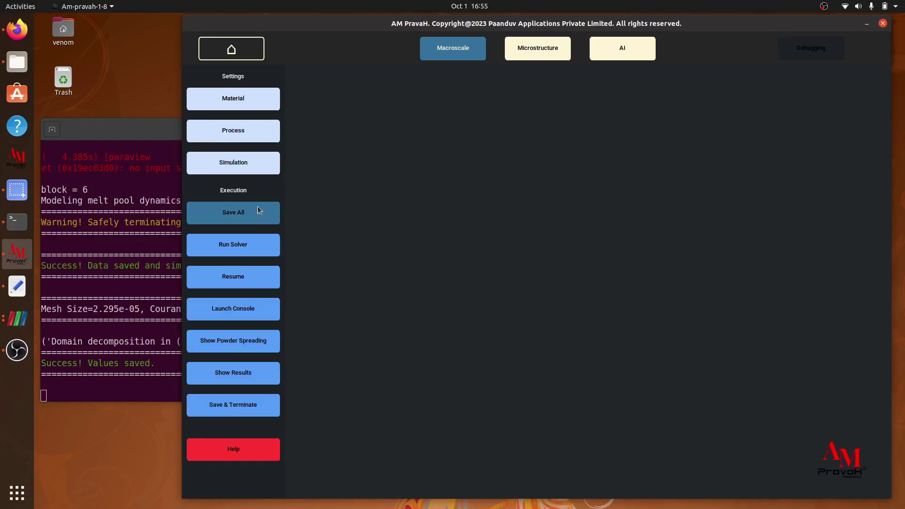
{"action": "left_click", "coordinate": [260, 221]}
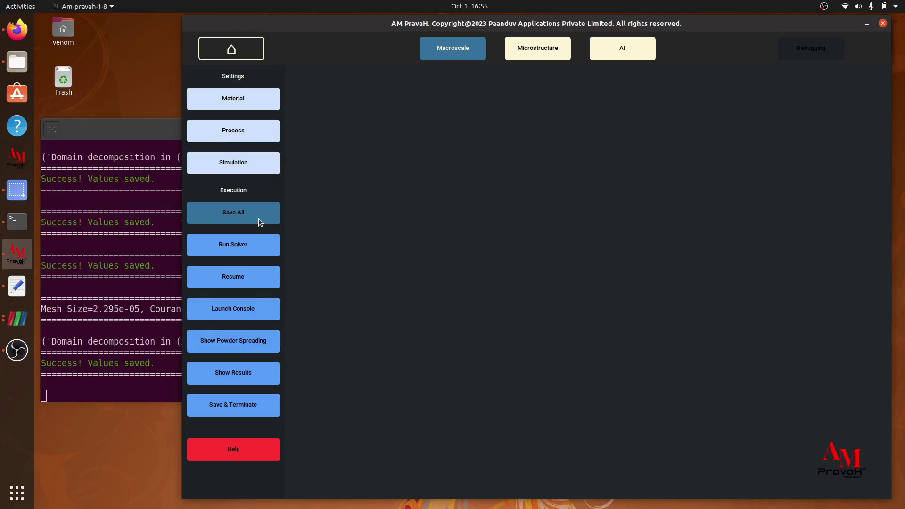
{"action": "left_click", "coordinate": [253, 249]}
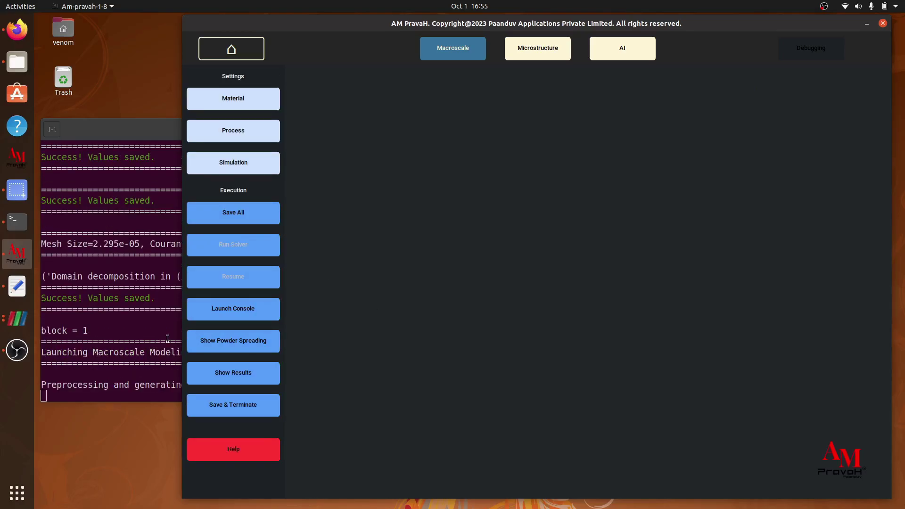
{"action": "left_click", "coordinate": [131, 343]}
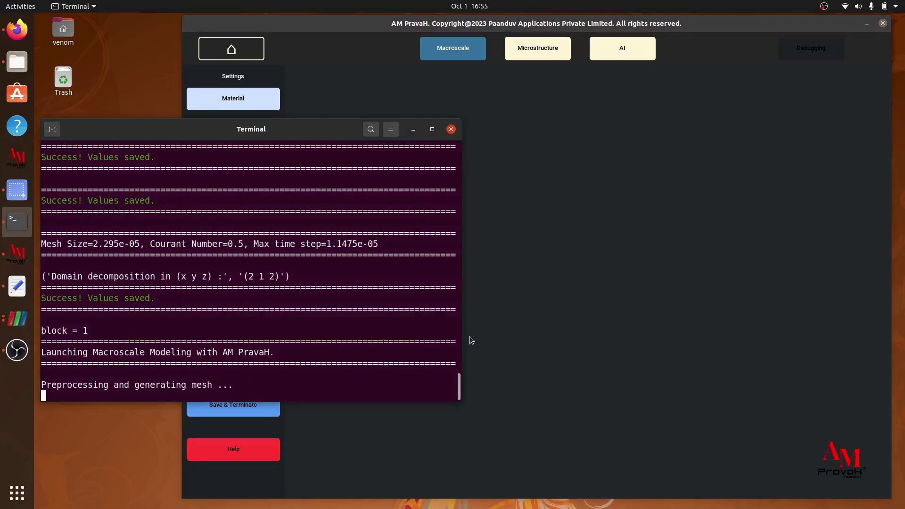
{"action": "left_click", "coordinate": [136, 338]}
{"action": "left_click", "coordinate": [555, 312]}
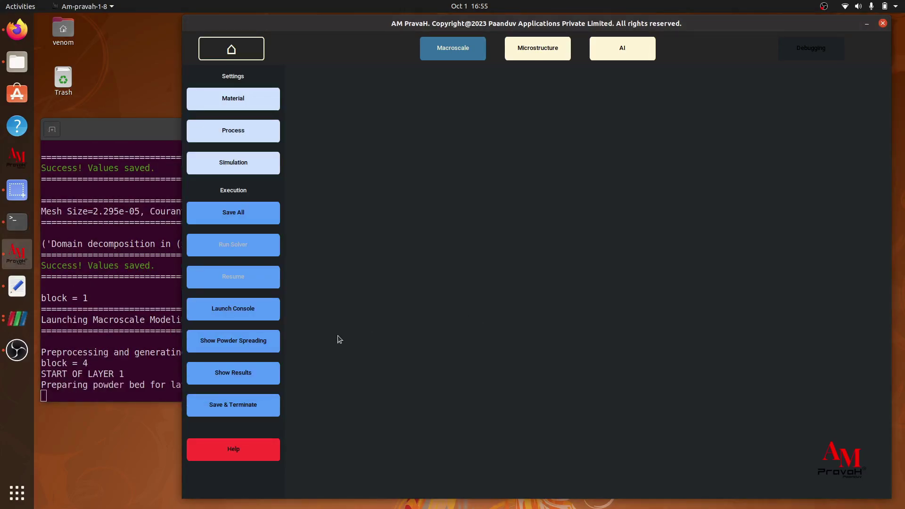
{"action": "left_click", "coordinate": [250, 375]}
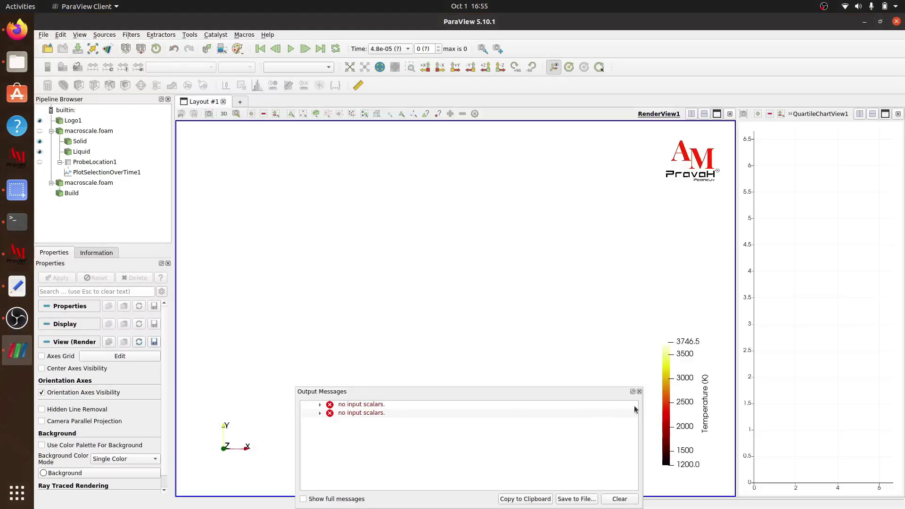
- Reload macroscale.foam with Skip Zero Time unchecked and apply to render the new mesh
{"action": "left_click", "coordinate": [639, 392]}
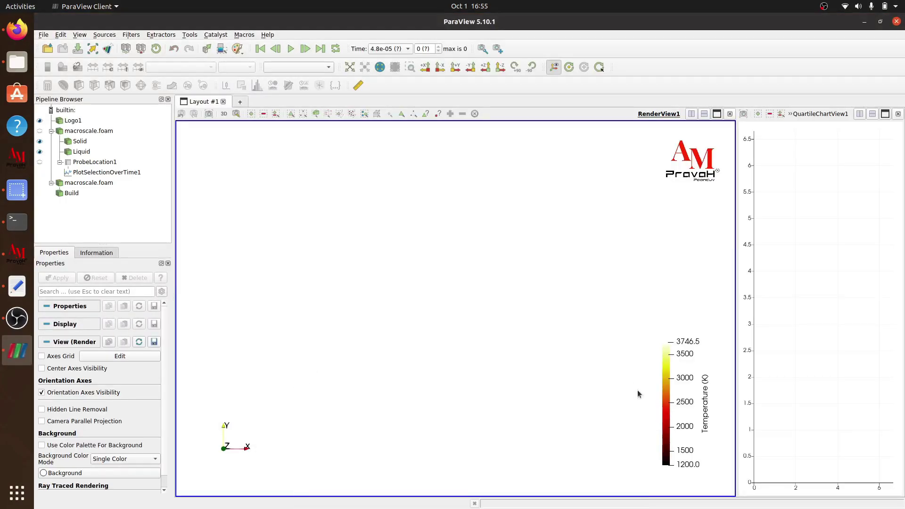
{"action": "left_click", "coordinate": [81, 132]}
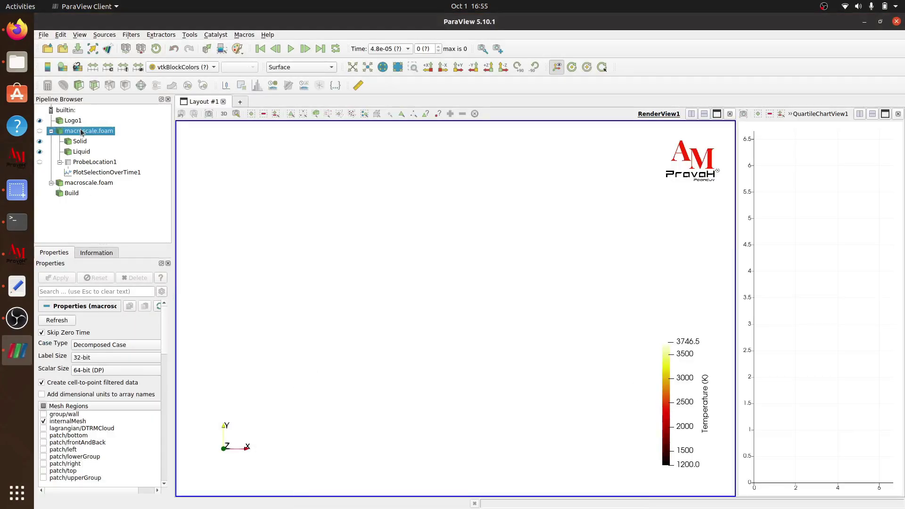
{"action": "left_click", "coordinate": [62, 334]}
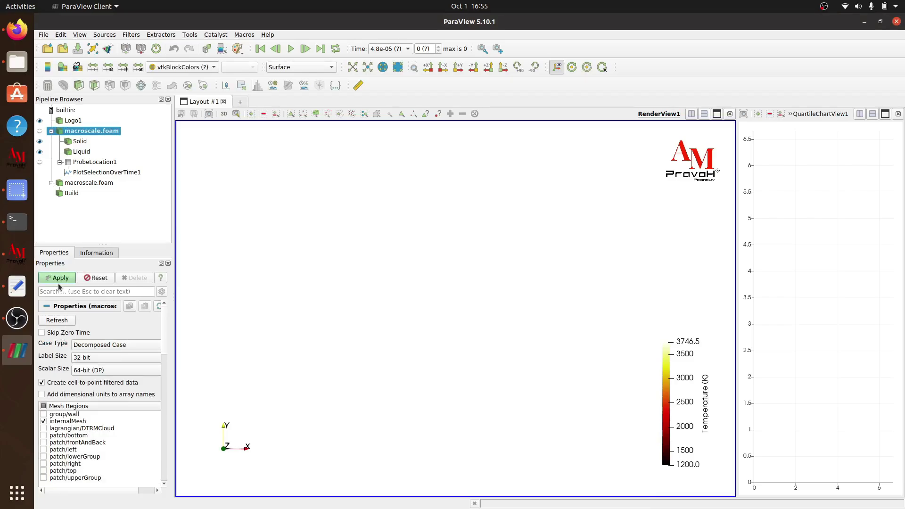
{"action": "left_click", "coordinate": [57, 278]}
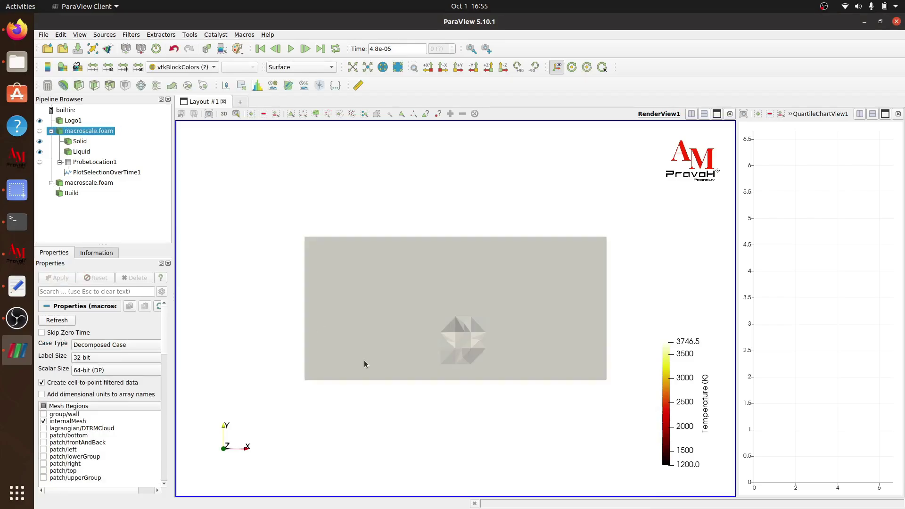
{"action": "left_click_drag", "start_coordinate": [366, 362], "coordinate": [400, 328]}
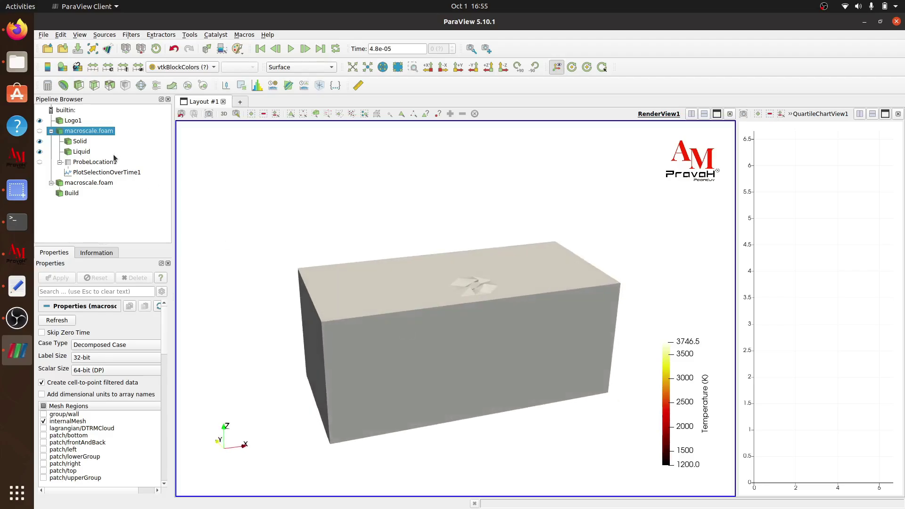
- Show only the macroscale.foam block, hiding Solid and Liquid, drawn as Surface With Edges
{"action": "left_click", "coordinate": [40, 131]}
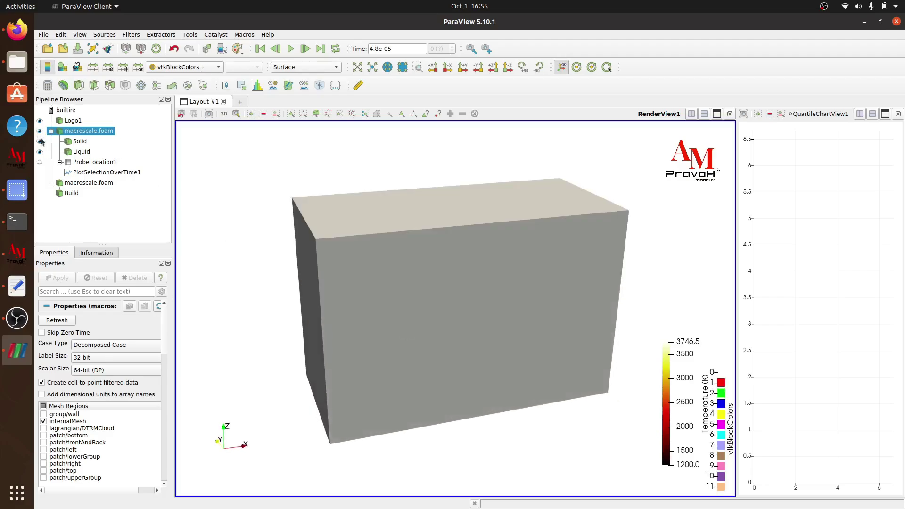
{"action": "left_click", "coordinate": [40, 141]}
{"action": "left_click", "coordinate": [40, 151]}
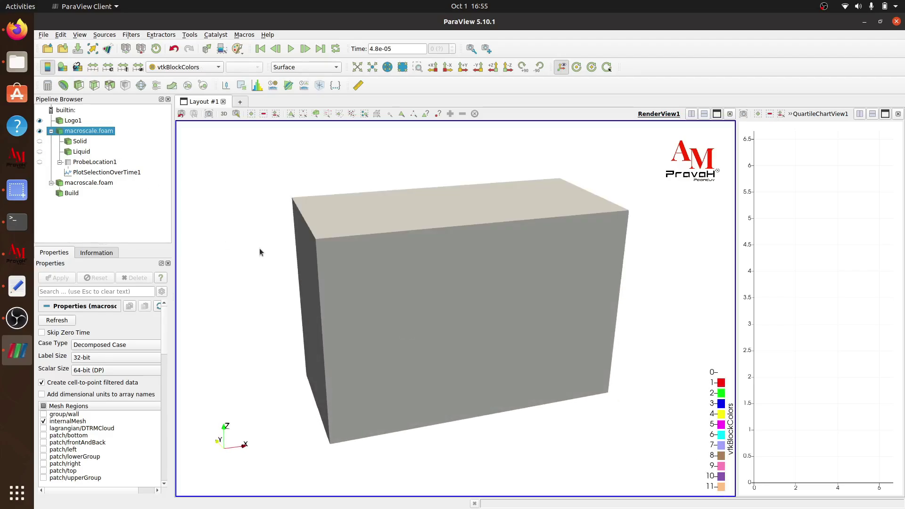
{"action": "left_click_drag", "start_coordinate": [261, 252], "coordinate": [280, 257]}
{"action": "left_click", "coordinate": [298, 70]}
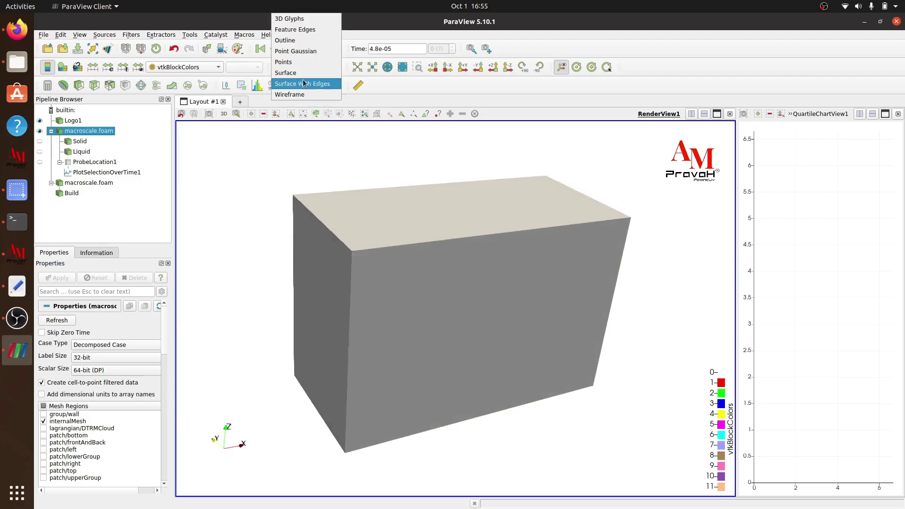
{"action": "left_click", "coordinate": [310, 84]}
{"action": "left_click_drag", "start_coordinate": [457, 334], "coordinate": [417, 332]}
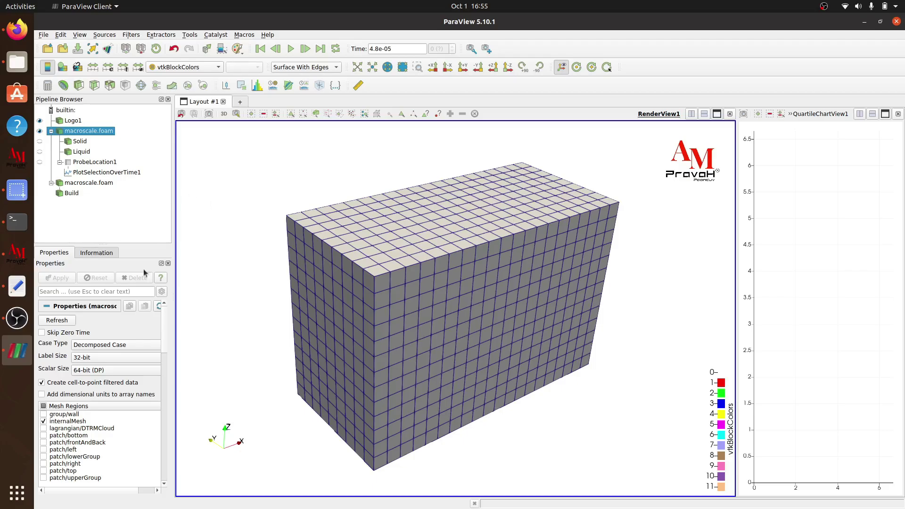
- Set the macroscale.foam block's Styling opacity to 0.6 and tilt the view to look down on it
{"action": "scroll", "coordinate": [104, 401], "scroll_direction": "down", "scroll_amount": 8}
{"action": "scroll", "coordinate": [104, 400], "scroll_direction": "down", "scroll_amount": 6}
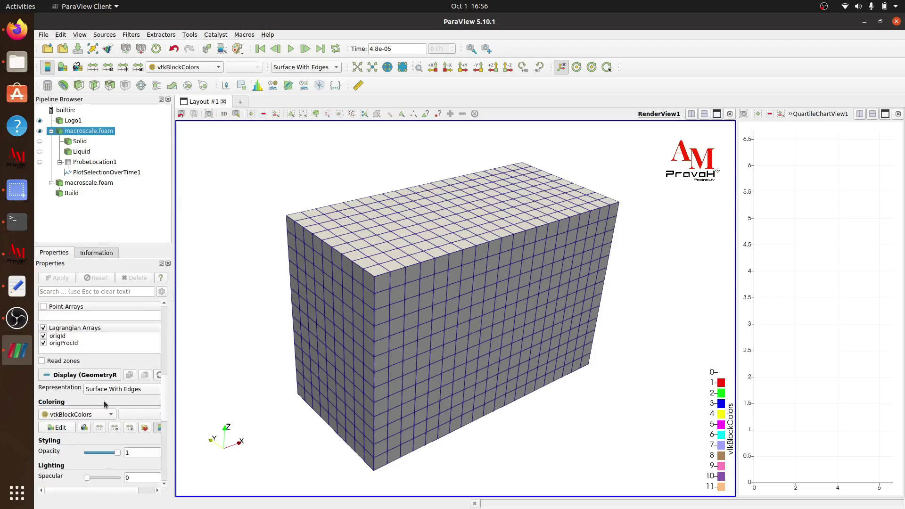
{"action": "mouse_move", "coordinate": [105, 408]}
{"action": "left_mouse_down"}
{"action": "mouse_move", "coordinate": [95, 408]}
{"action": "mouse_move", "coordinate": [104, 408]}
{"action": "left_mouse_up"}
{"action": "mouse_move", "coordinate": [361, 361]}
{"action": "left_mouse_down"}
{"action": "mouse_move", "coordinate": [322, 342]}
{"action": "mouse_move", "coordinate": [362, 364]}
{"action": "left_mouse_up"}
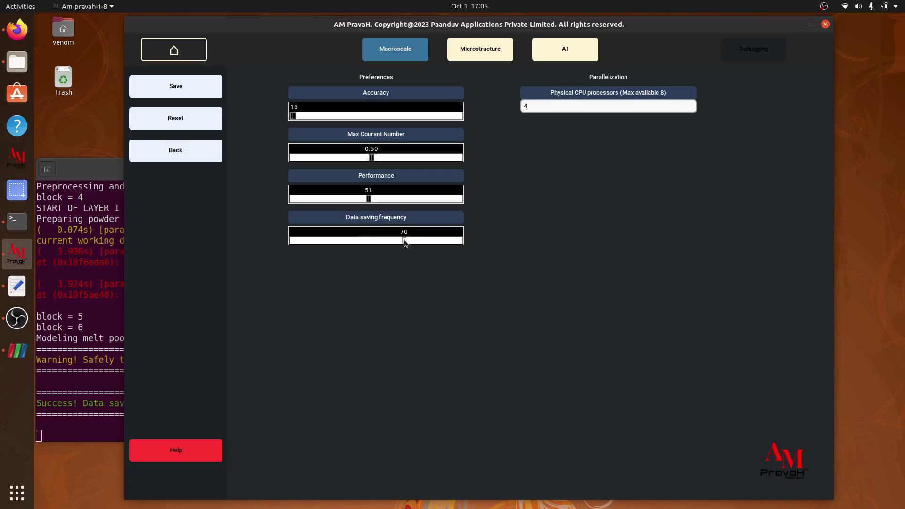
- Bring the Data saving frequency slider to about 75, landing on 74, then go back to the Macroscale menu
{"action": "left_click_drag", "start_coordinate": [405, 242], "coordinate": [416, 242]}
{"action": "left_click_drag", "start_coordinate": [416, 243], "coordinate": [329, 248]}
{"action": "left_click_drag", "start_coordinate": [329, 242], "coordinate": [414, 240]}
{"action": "left_click", "coordinate": [207, 160]}
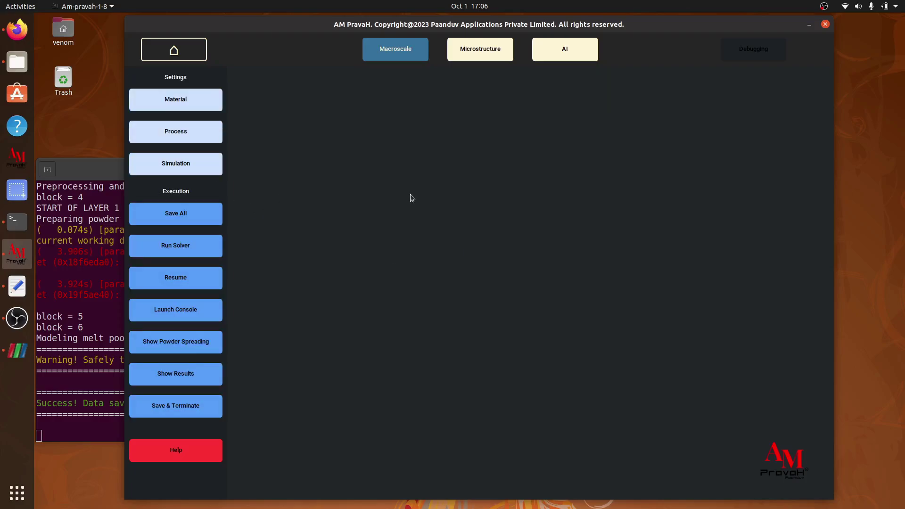